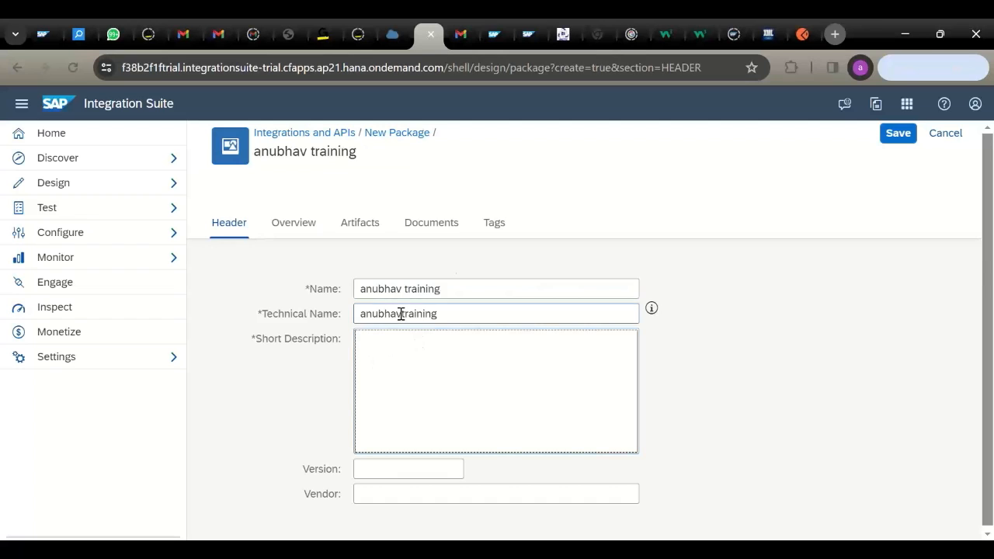
- Copy the technical name anubhavtraining into Short Description and save the anubhav training package
double_click(400, 314)
key("ctrl+c")
left_click(399, 349)
key("ctrl+v")
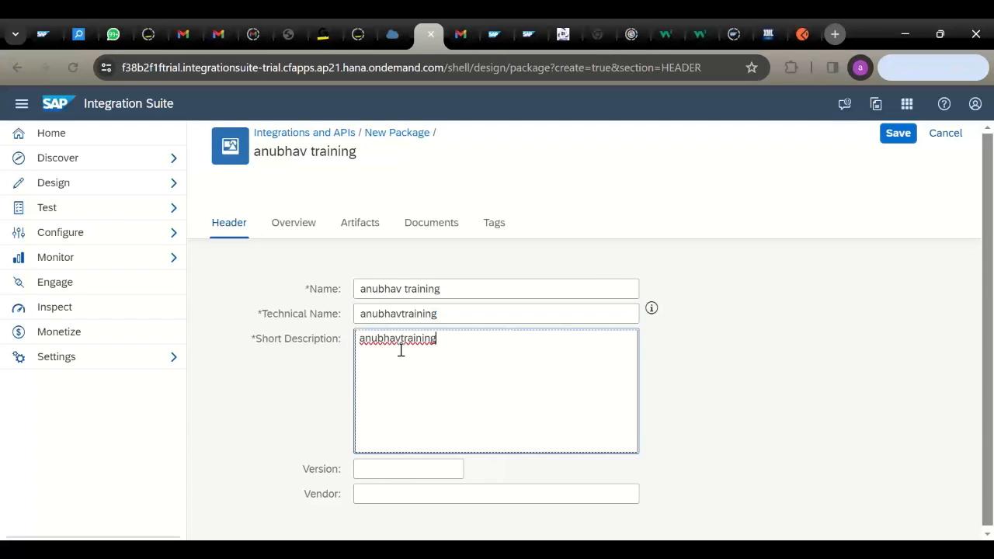
left_click(895, 133)
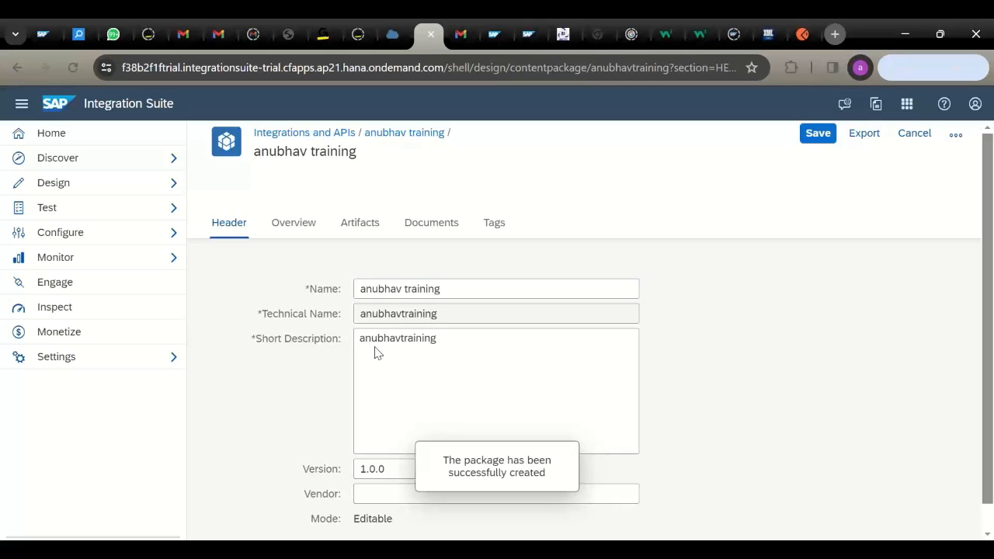
left_click(818, 133)
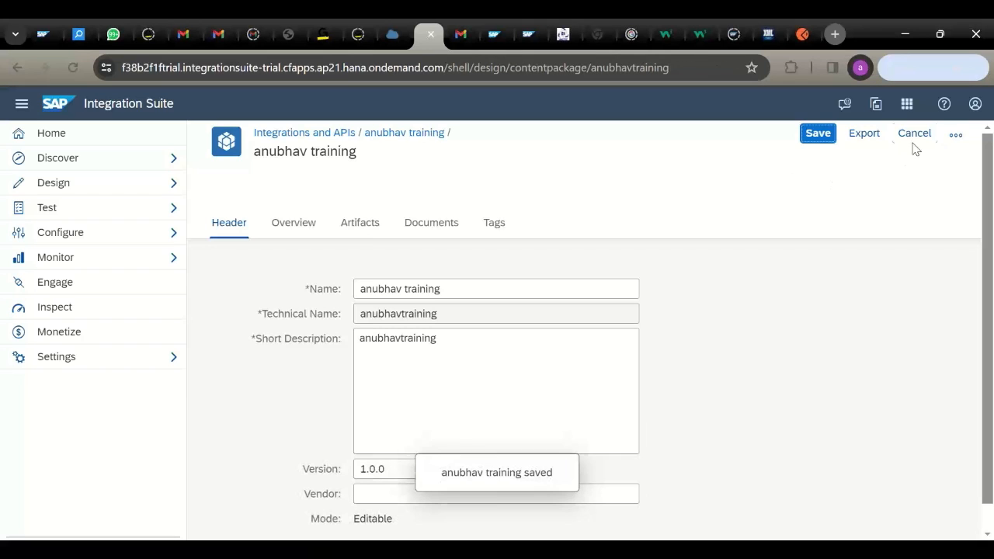
- Reopen the package for editing and show its empty Artifacts list with the add options
left_click(914, 138)
left_click(826, 139)
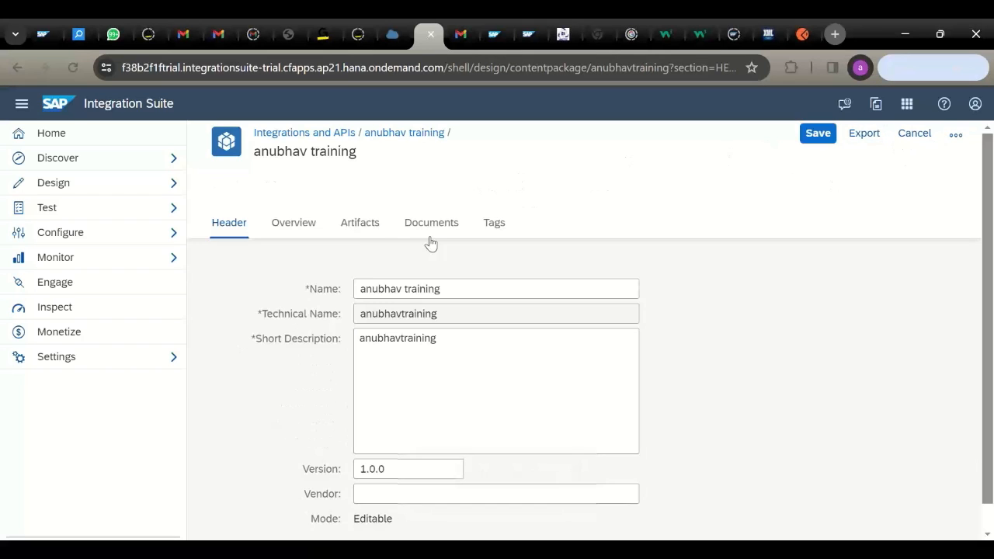
left_click(360, 227)
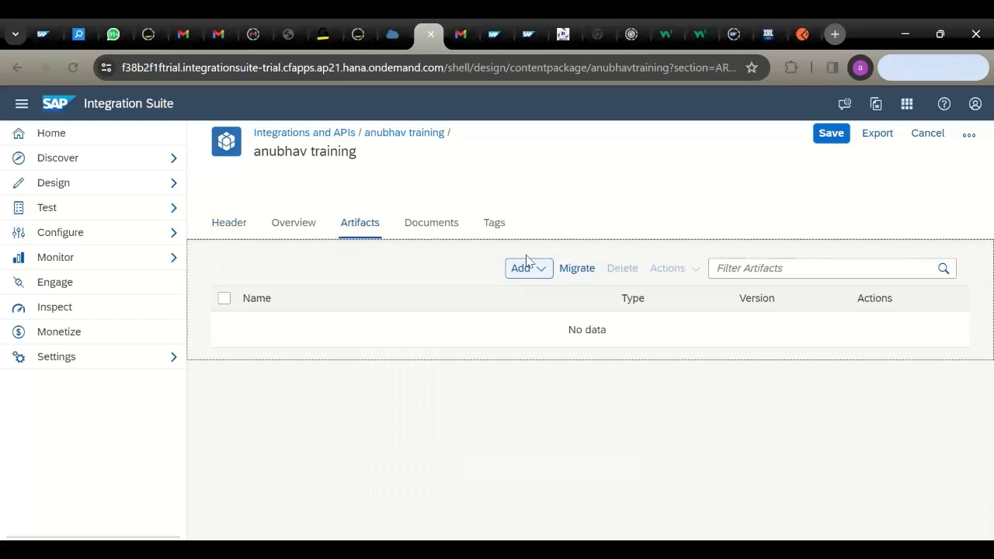
left_click(537, 268)
- Add an integration flow named 'test non sap application' and open its diagram
left_click(533, 306)
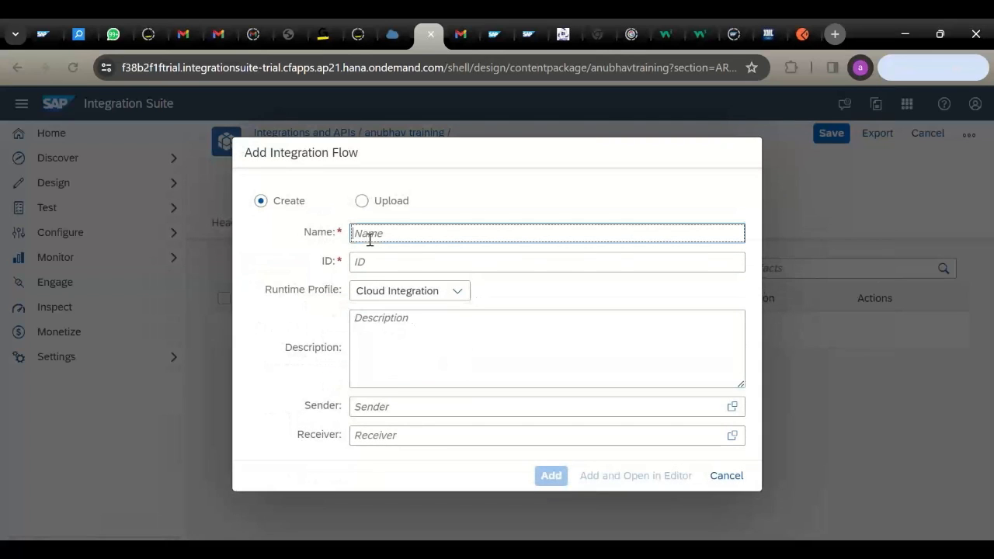
left_click(370, 236)
type("test")
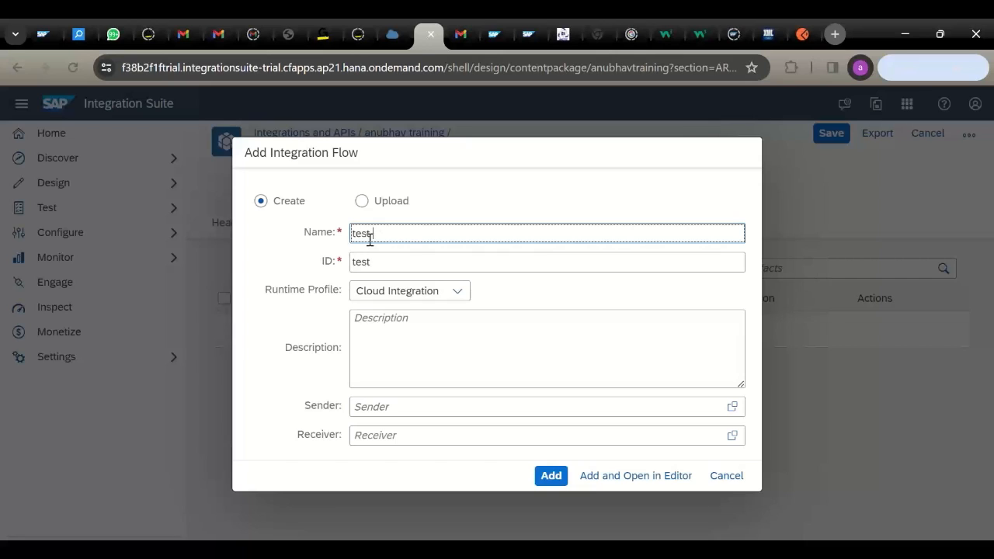
type(" non sap appl")
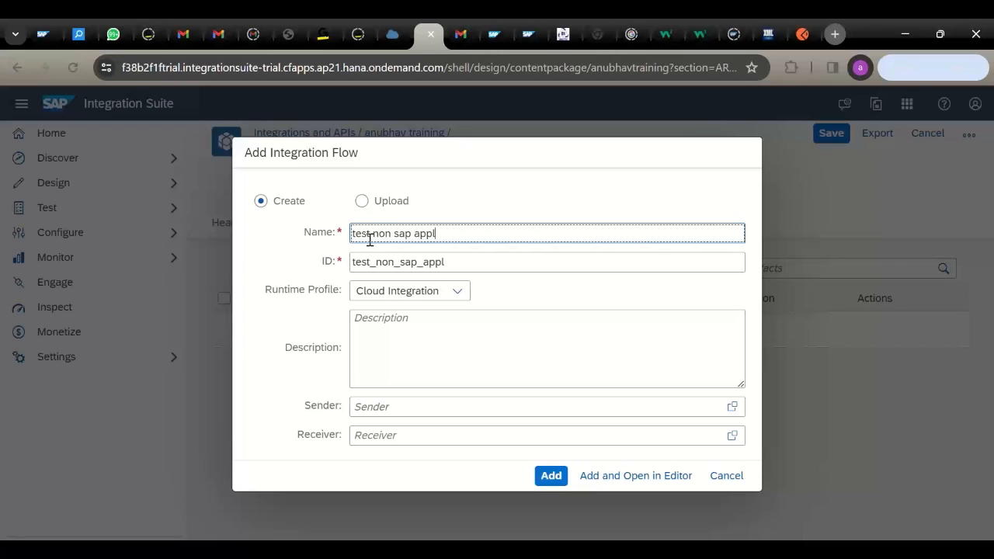
type("ication")
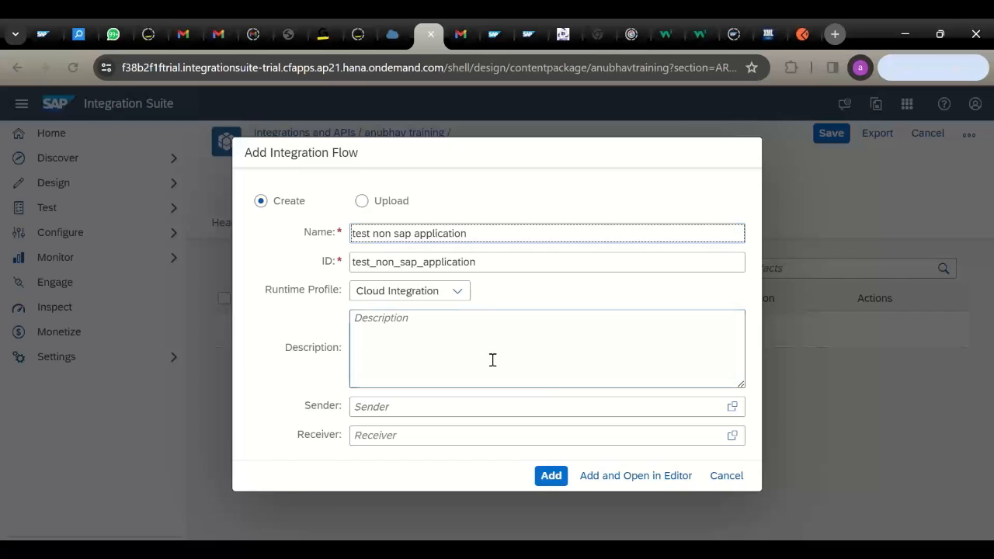
left_click(550, 475)
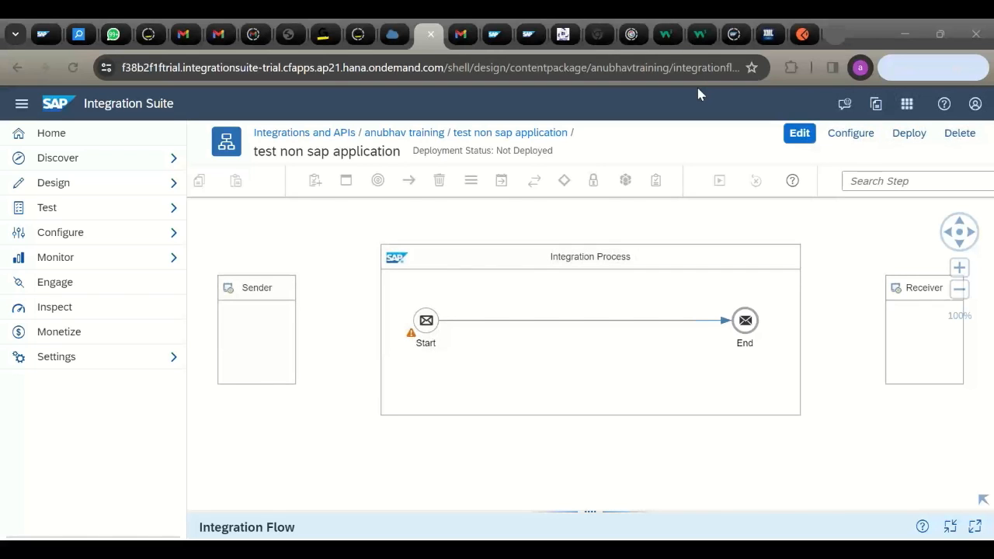
left_click(259, 346)
- Put the flow in edit mode and rename the sender participant to POSTMAN
left_click(799, 132)
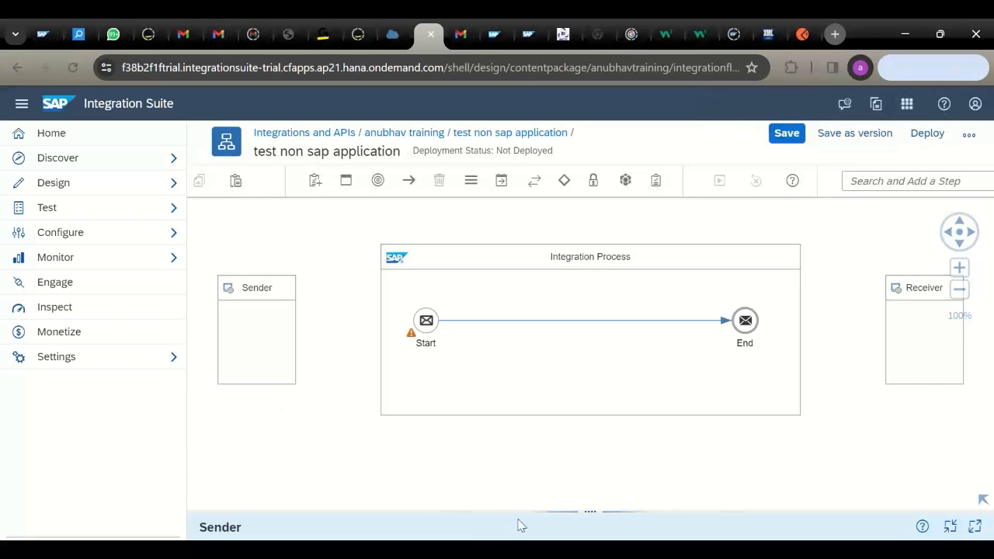
left_click_drag(548, 512, 520, 354)
left_click(331, 426)
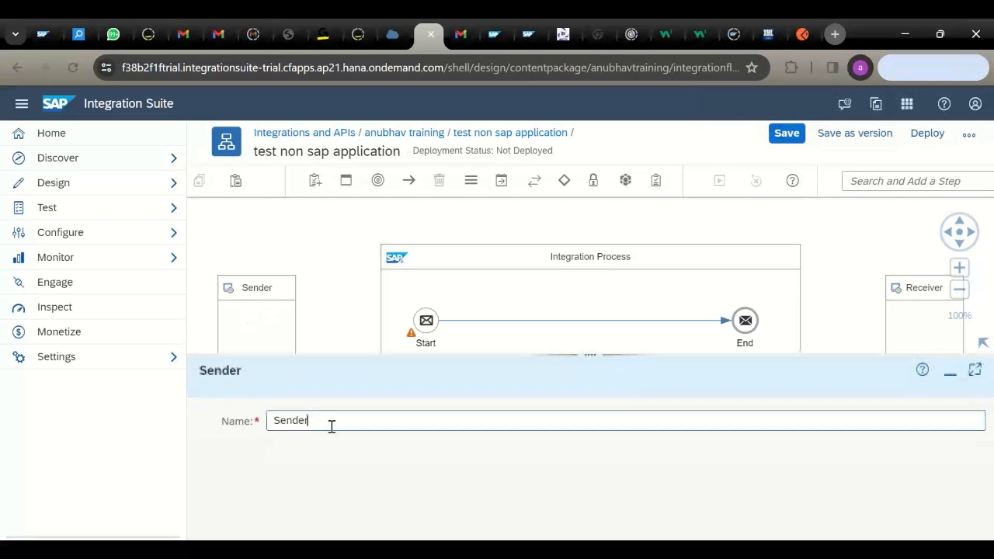
double_click(331, 426)
type("POSTMAN")
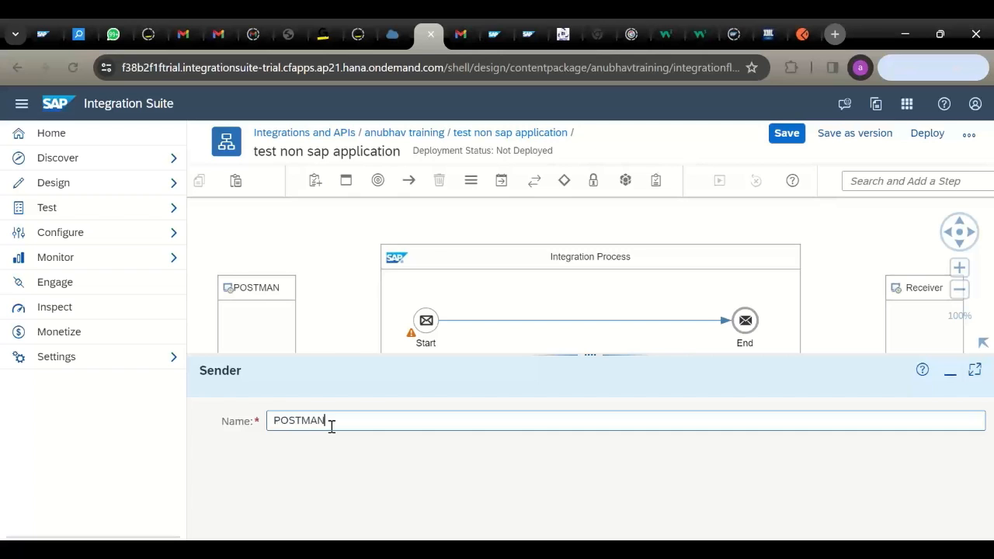
- Rename the receiver participant to GMAIL and connect POSTMAN to the Start event
left_click(918, 311)
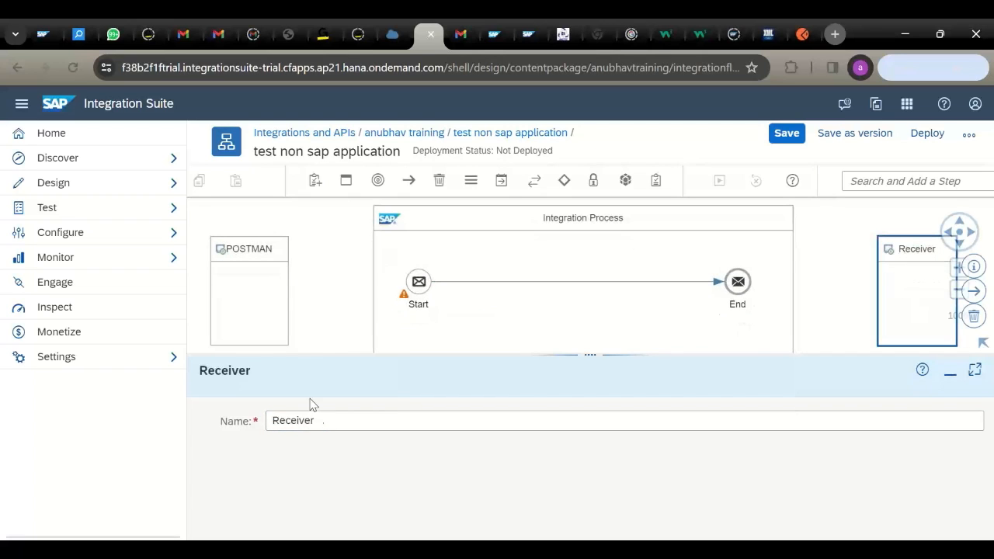
left_click(317, 420)
double_click(317, 420)
type("GMAIL")
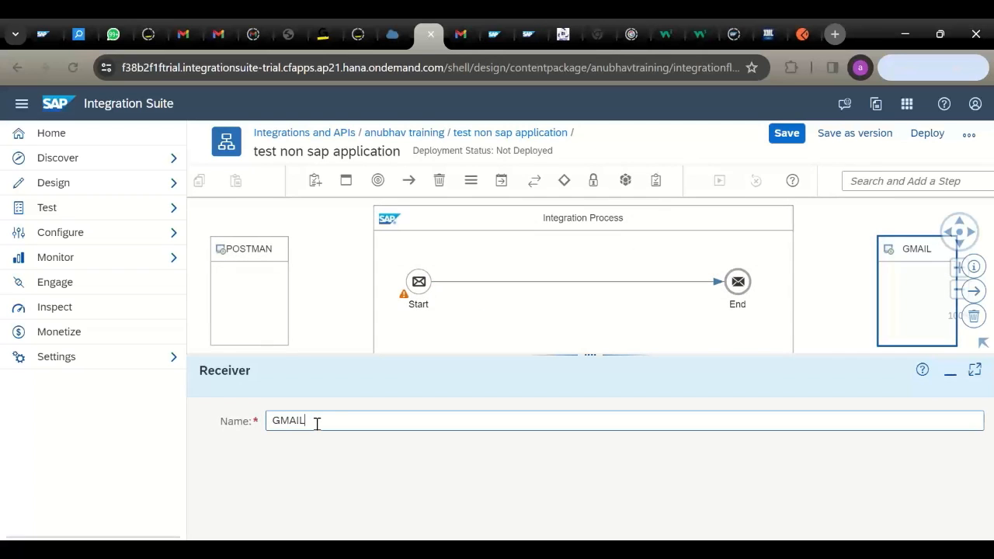
left_click(345, 340)
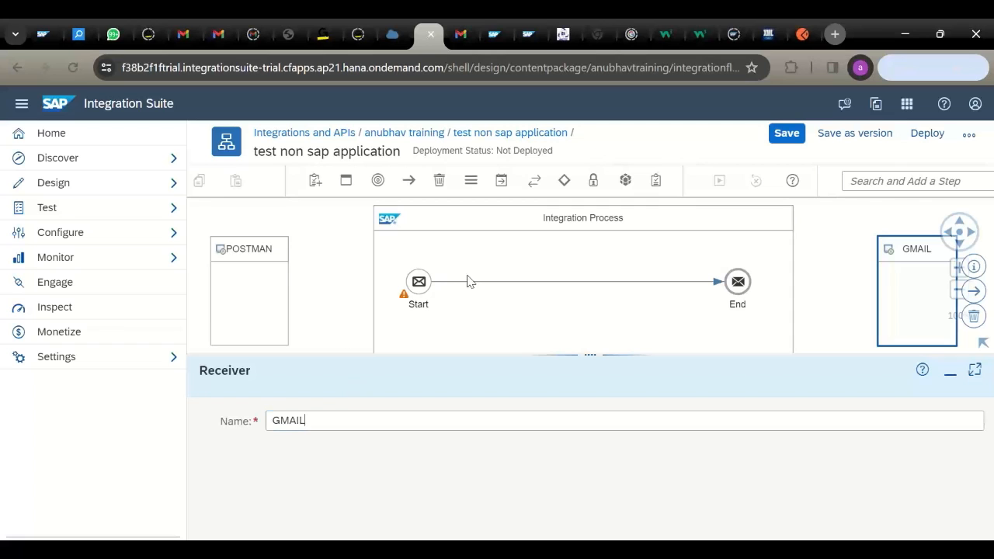
left_click(247, 291)
left_click_drag(311, 292, 418, 282)
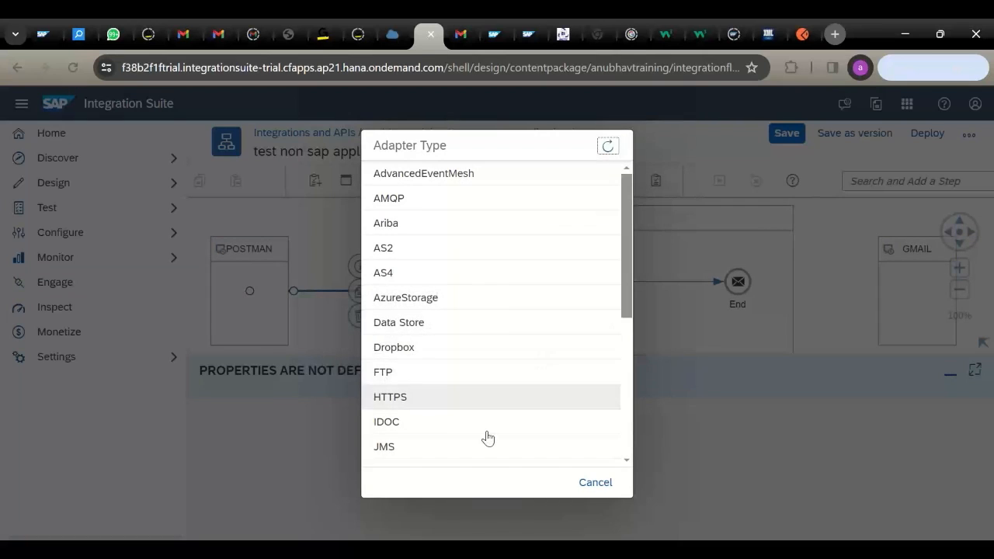
- Make the POSTMAN link an HTTPS adapter with address /demo and CSRF Protected unchecked
left_click(437, 398)
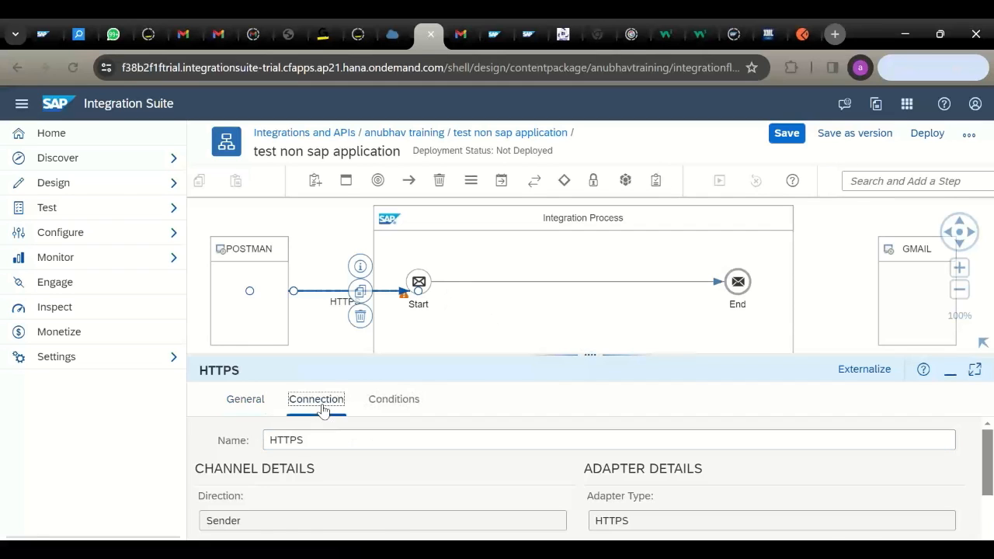
left_click(316, 400)
left_click(365, 471)
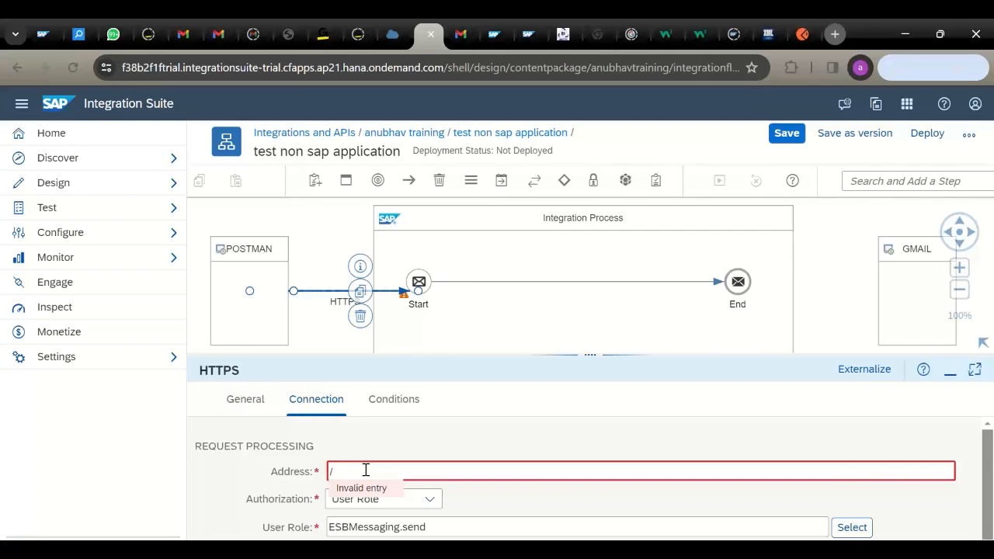
type("/demo")
left_click_drag(612, 355, 592, 256)
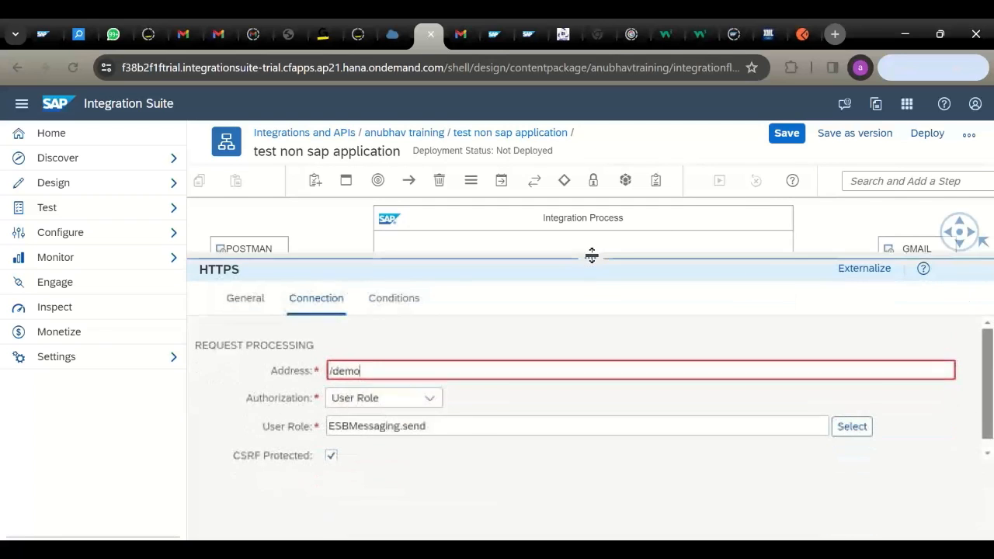
left_click(334, 456)
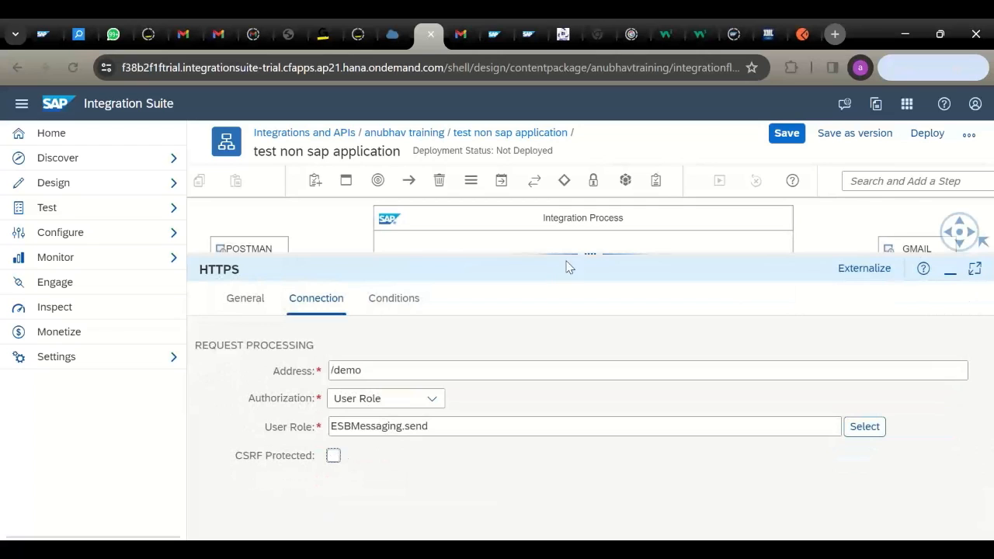
left_click_drag(567, 262, 539, 382)
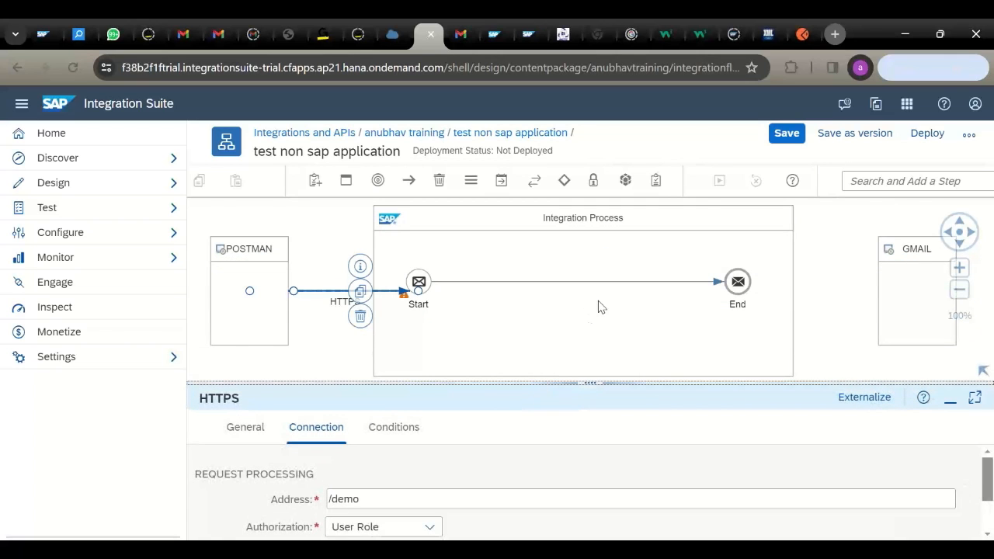
- Place a Content Modifier on the Start-End line with message body ${in.body}
left_click(877, 189)
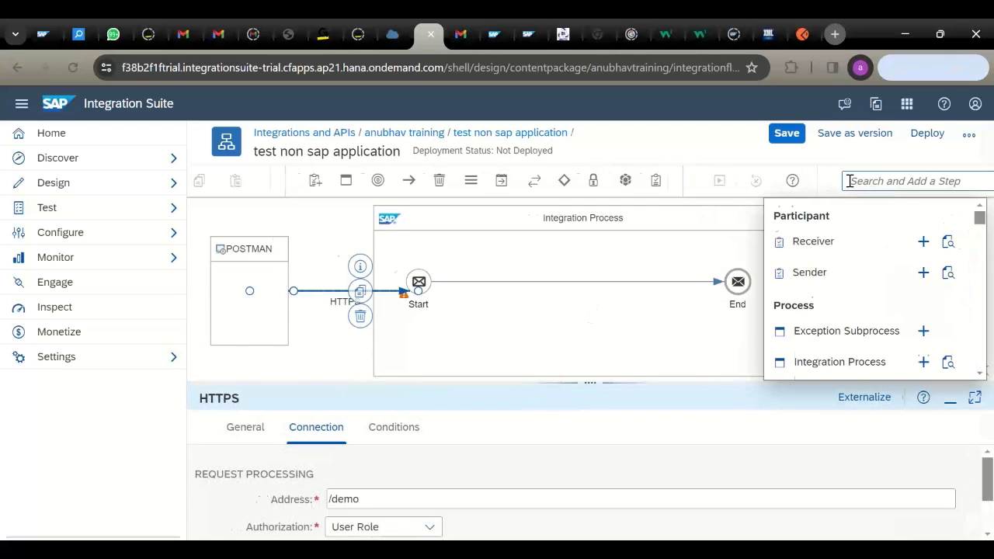
type("conten")
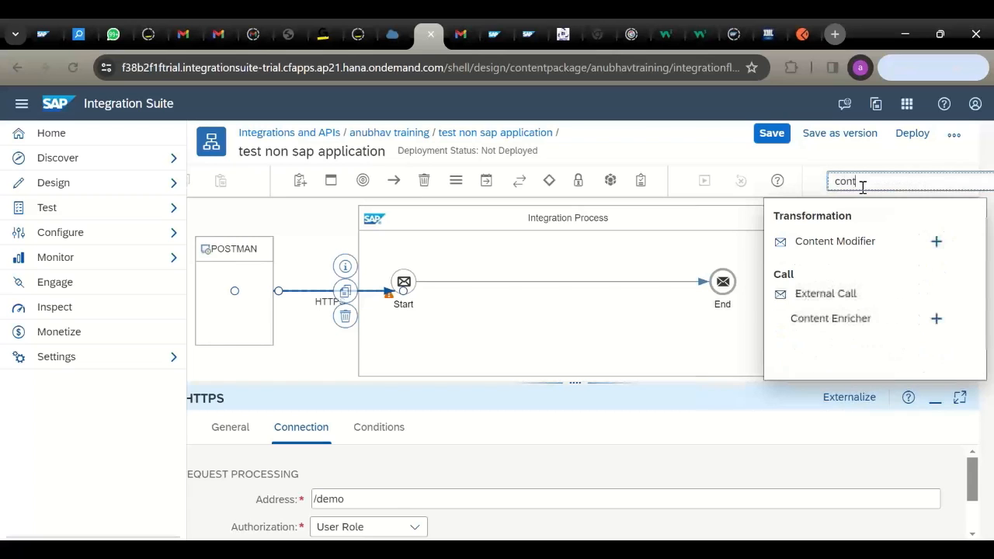
left_click(935, 245)
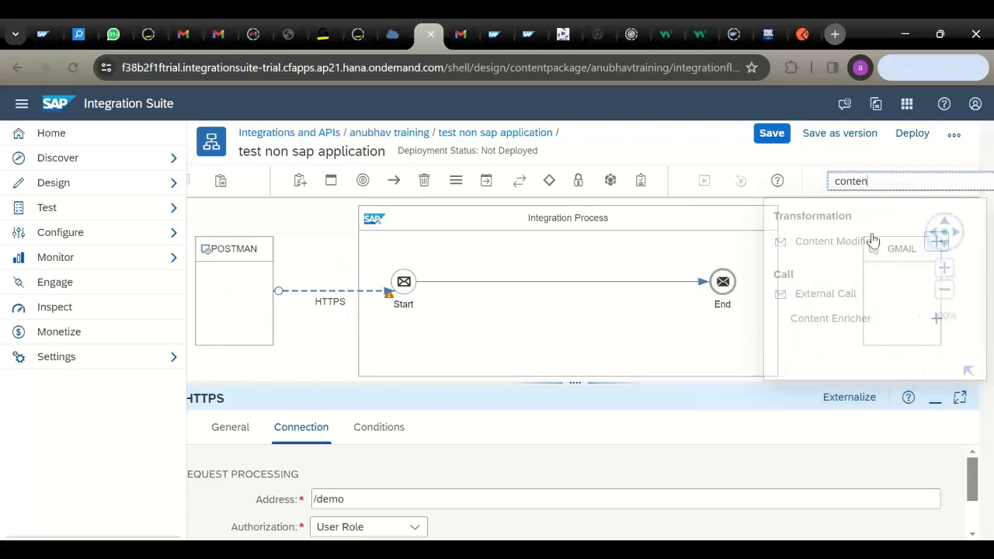
left_click(545, 284)
left_click(519, 427)
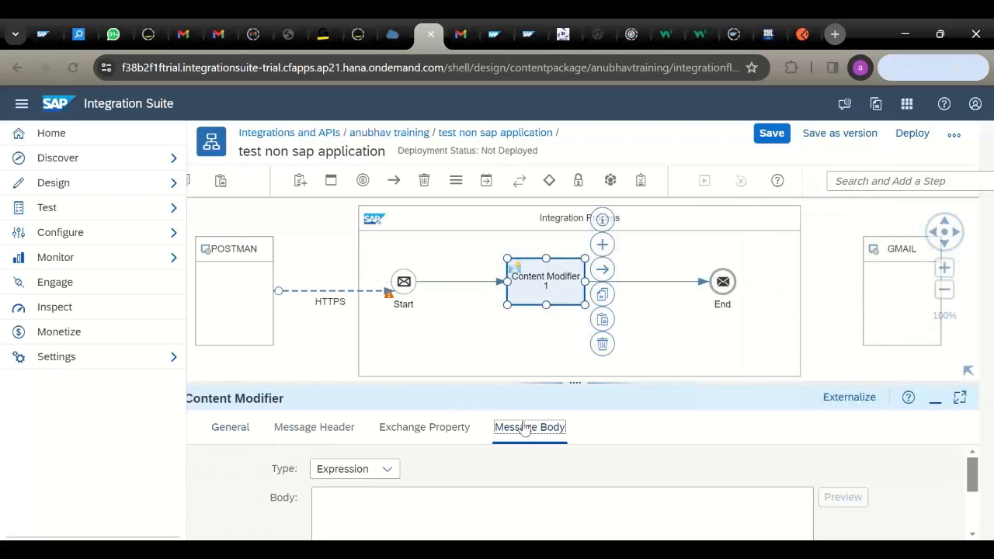
left_click(380, 493)
type("$")
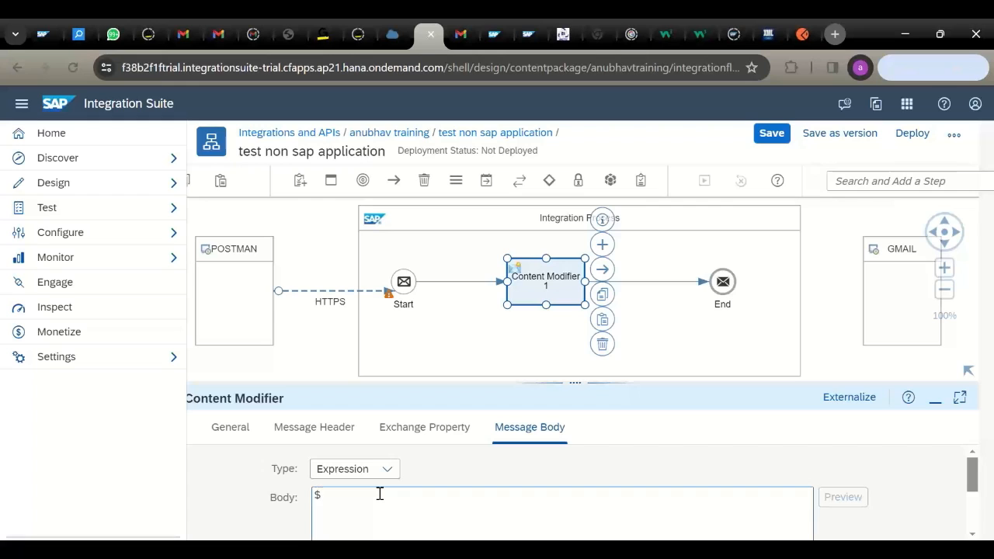
type("{in.body")
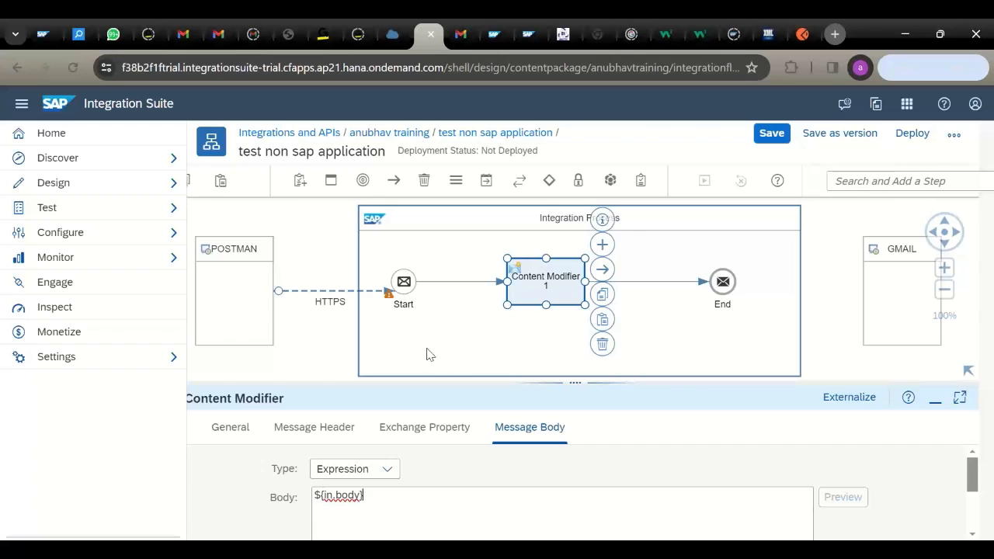
left_click(732, 285)
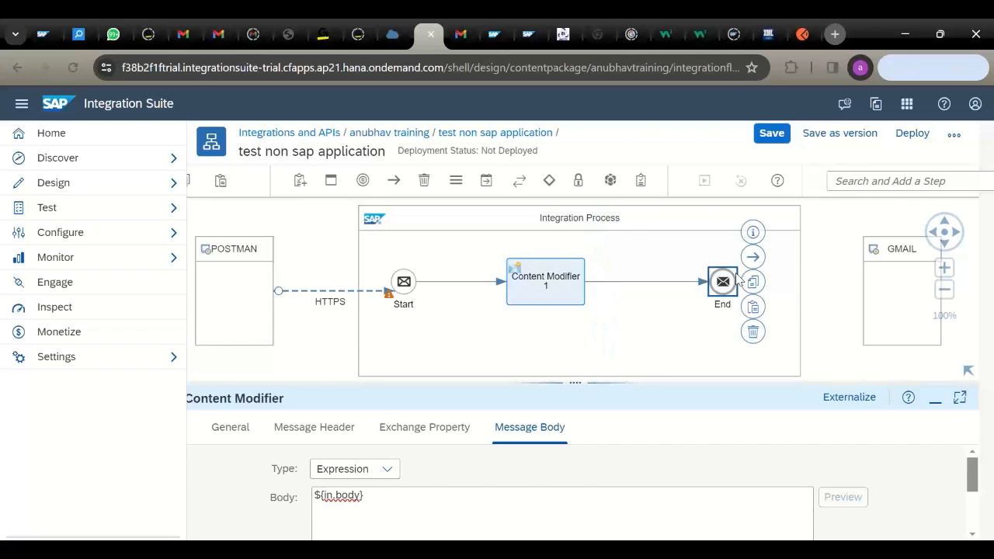
- Connect End to GMAIL with a Mail adapter addressed to smtp.gmail.com:465
left_click_drag(752, 256, 889, 291)
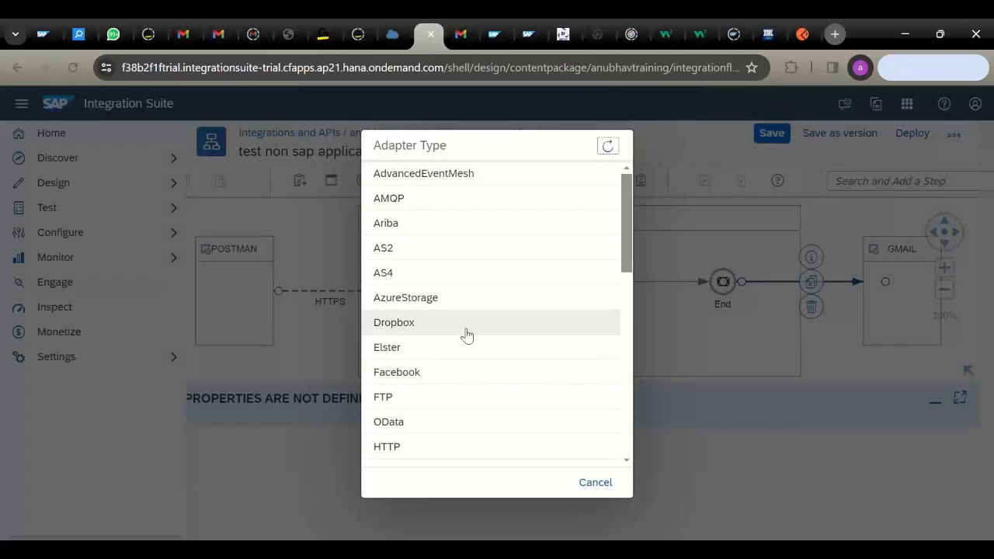
left_click_drag(627, 237, 627, 300)
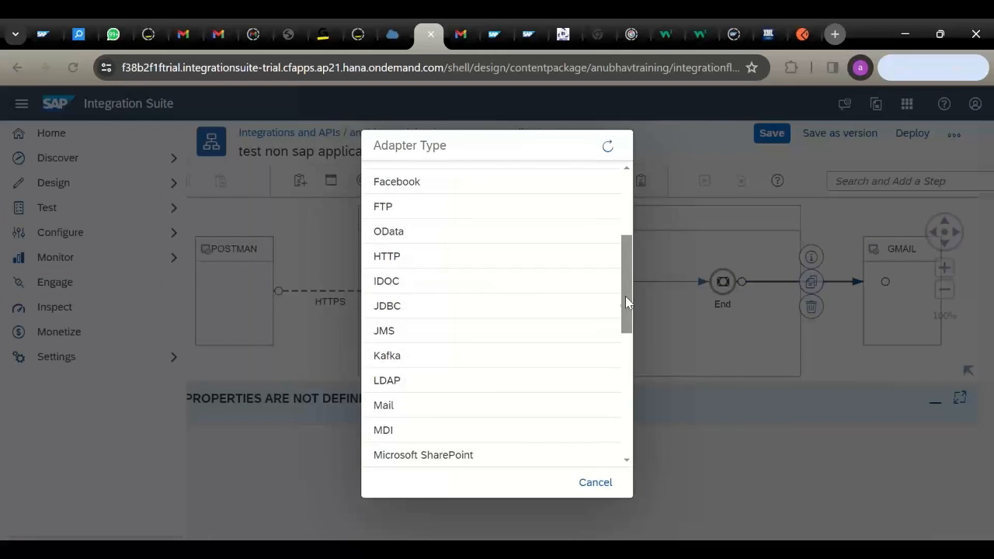
left_click(435, 406)
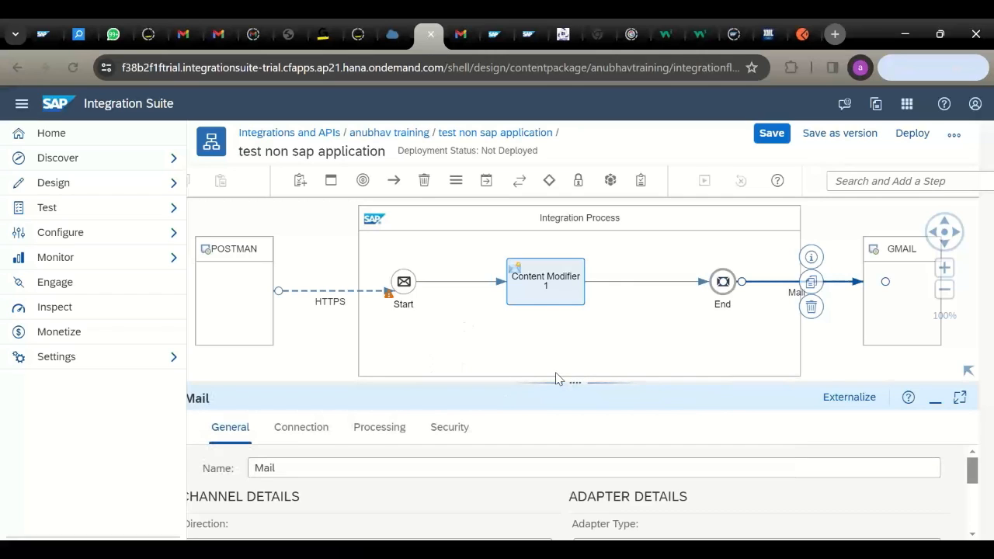
left_click_drag(563, 381, 537, 211)
left_click(303, 247)
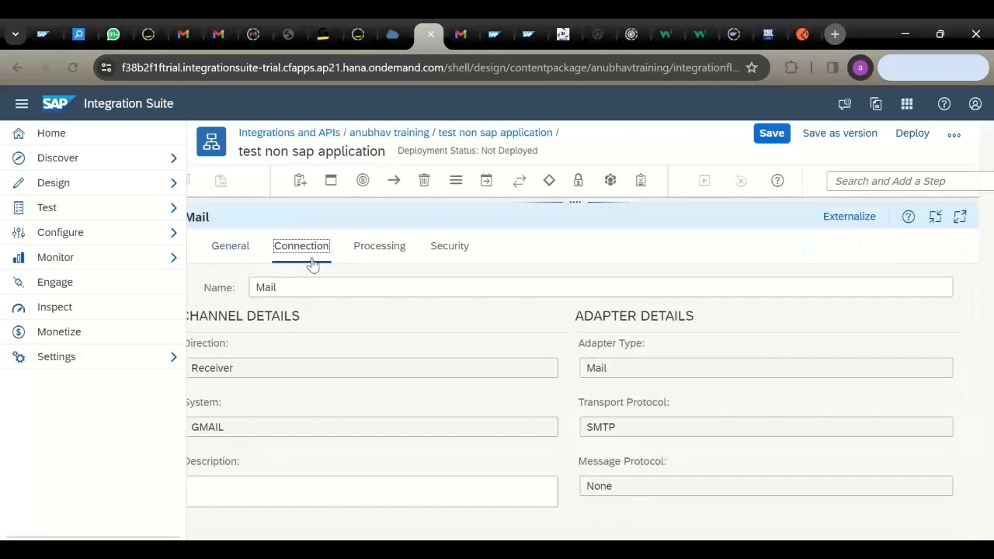
left_click(360, 319)
type("smtp.")
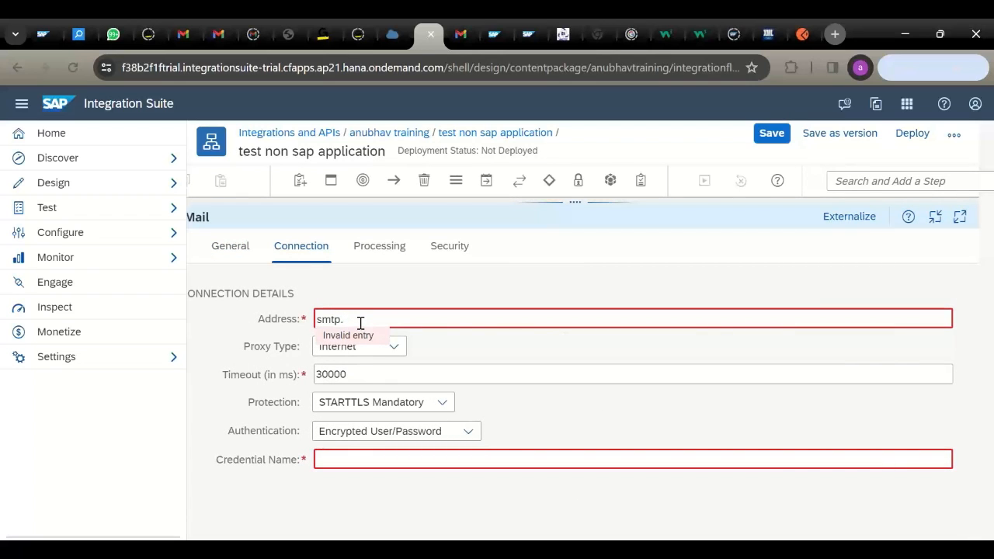
type("gmail.com:567")
left_click_drag(393, 318, 424, 315)
type("465")
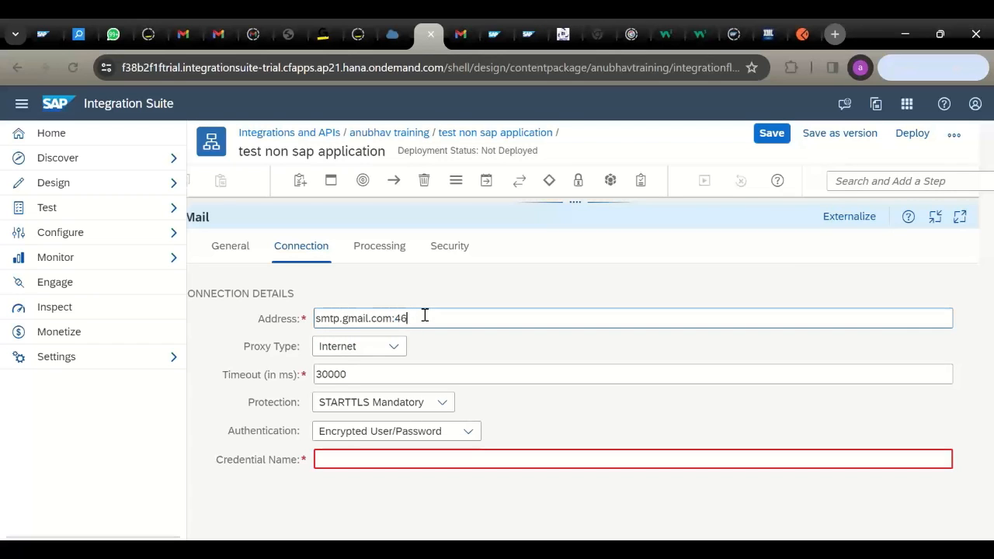
- Set protection to SMTPS, authentication to Plain User/Password, and credential name gmail
left_click(386, 409)
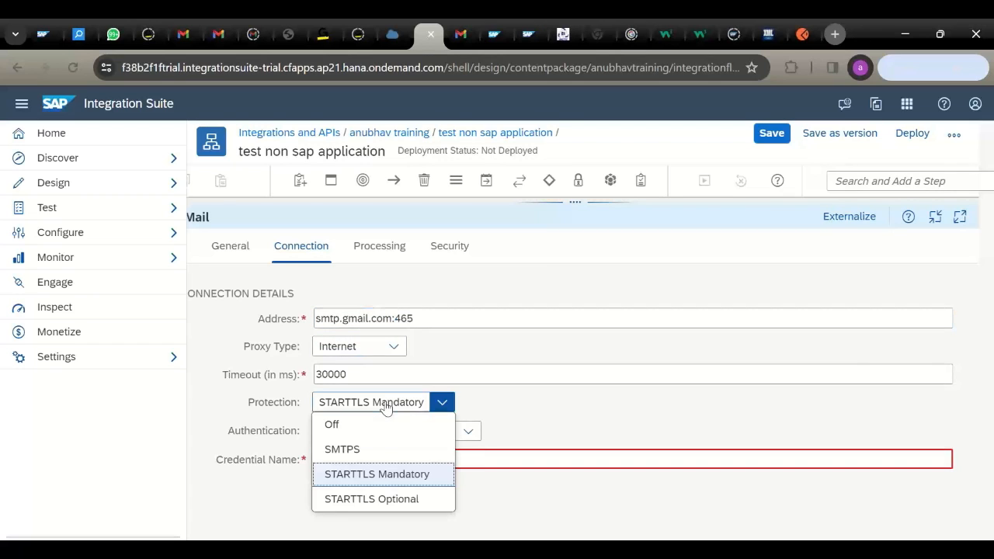
left_click(378, 448)
left_click(443, 435)
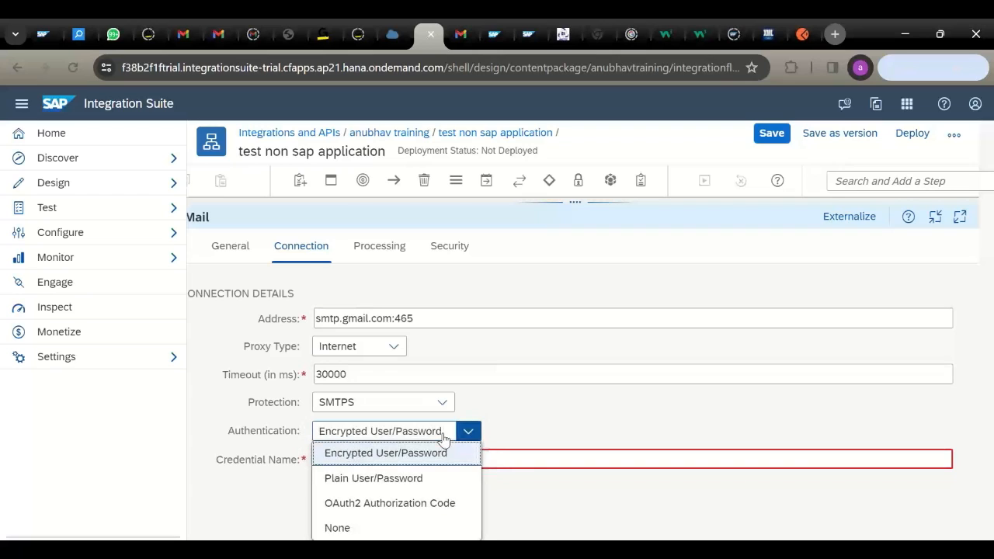
left_click(404, 478)
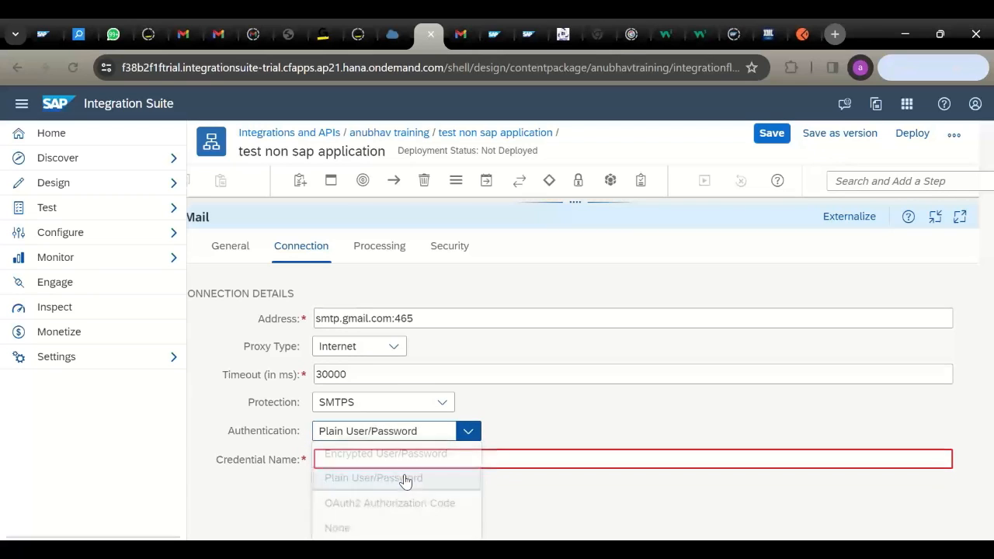
left_click(391, 463)
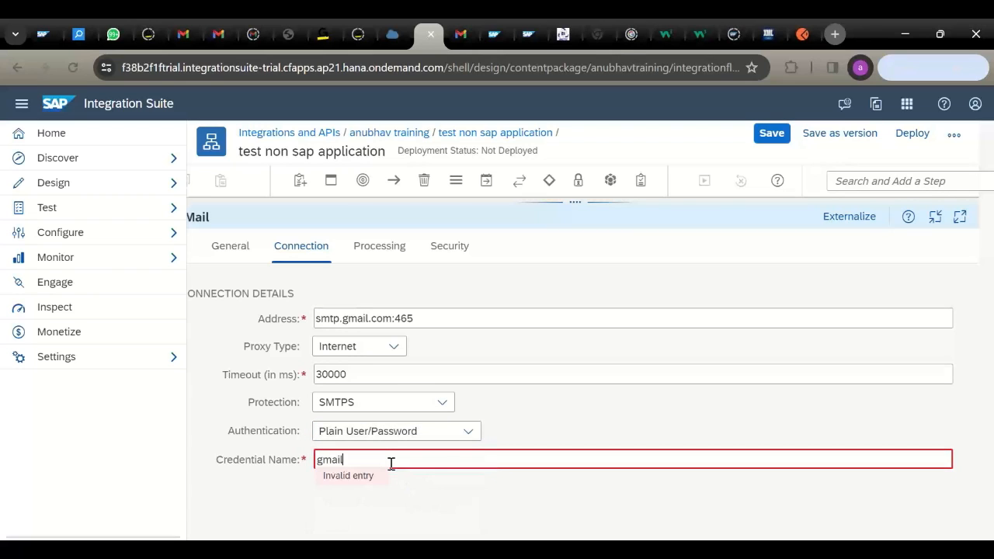
type("gmail")
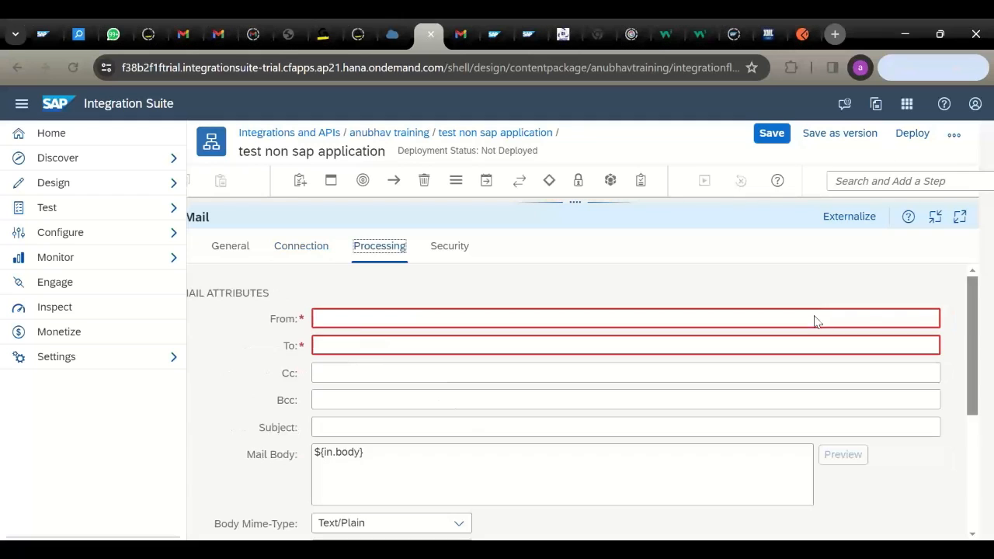
- Enter the Gmail account address as both the mail's From and To addresses
left_click(363, 320)
left_click(362, 320)
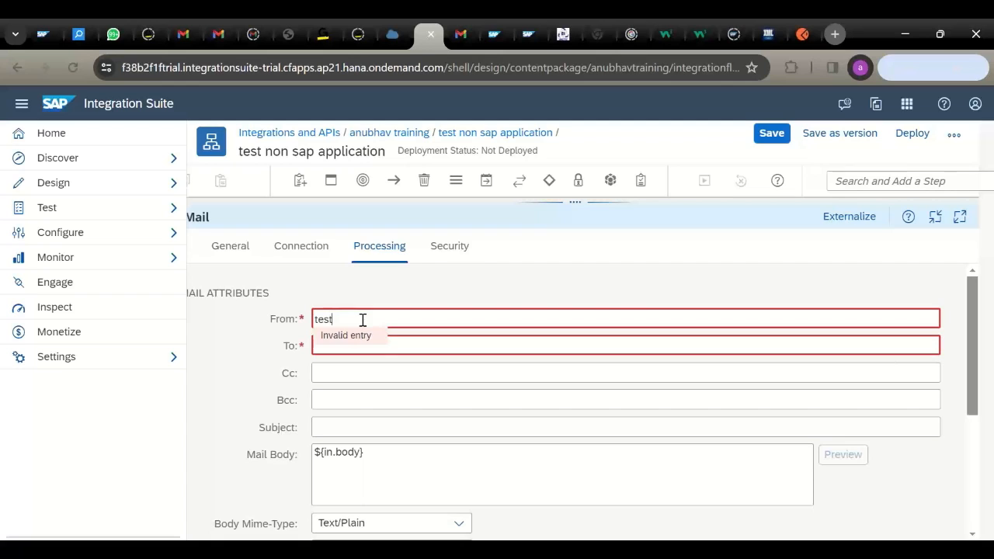
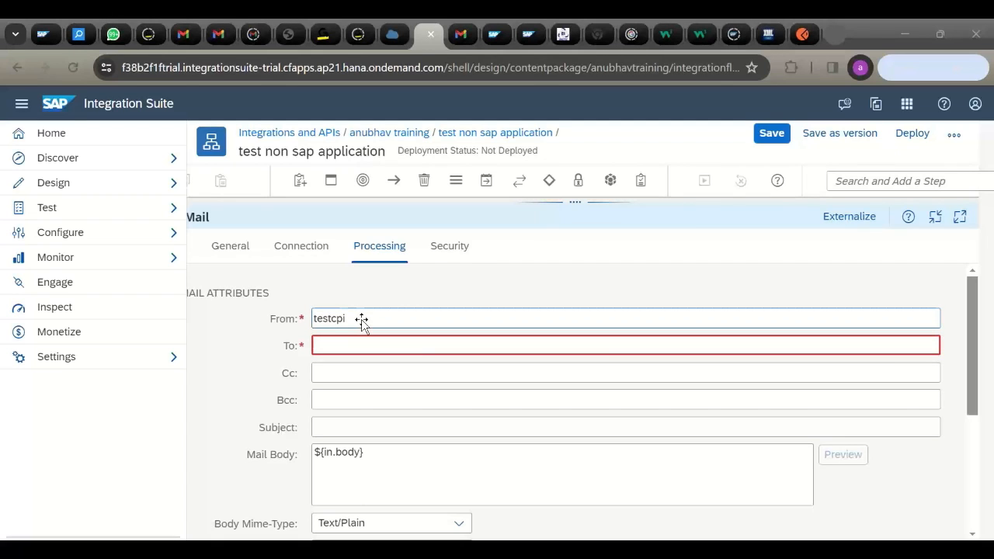
left_click(362, 320)
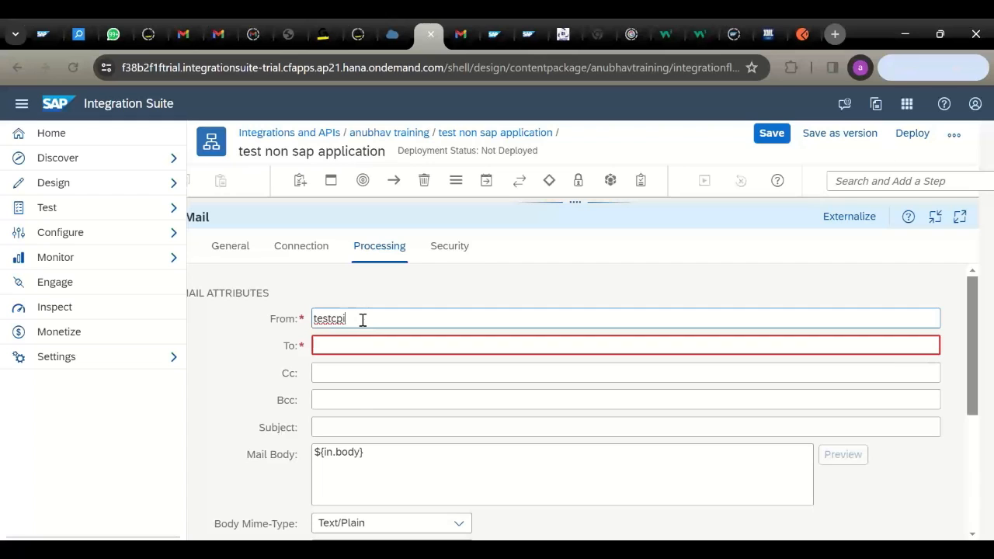
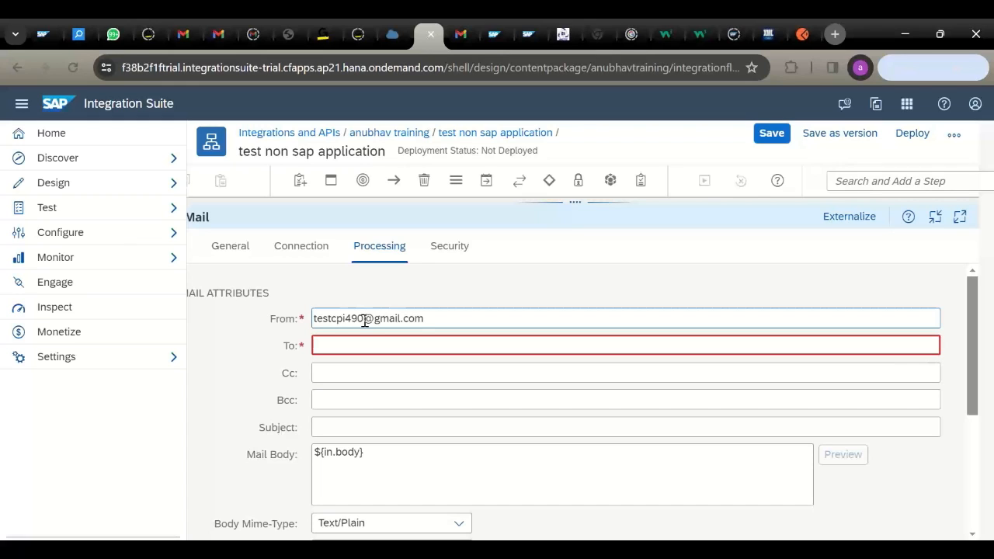
triple_click(364, 320)
key("ctrl+c")
left_click(365, 342)
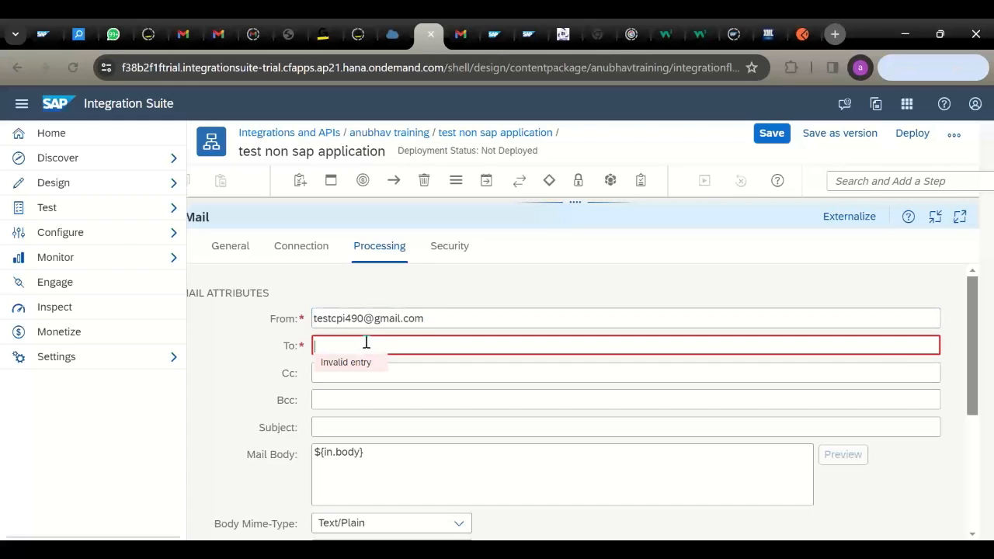
key("ctrl+v")
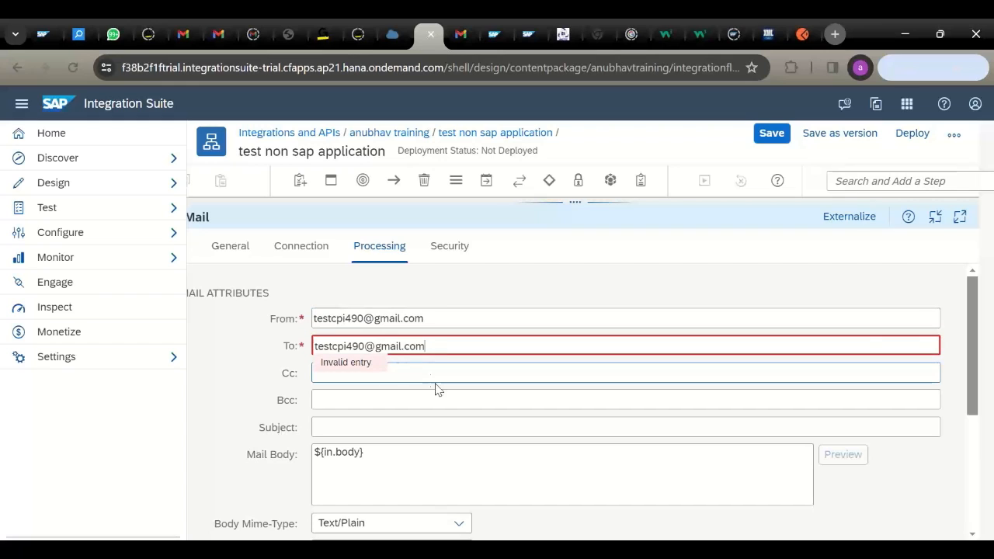
- Set the mail subject to DEMO and save the integration flow
left_click(364, 425)
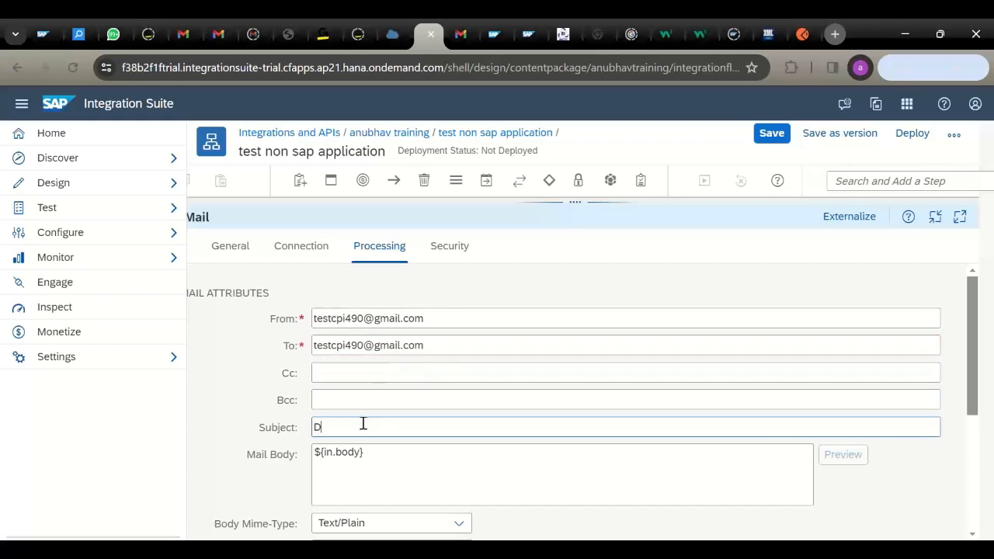
type("DEMO")
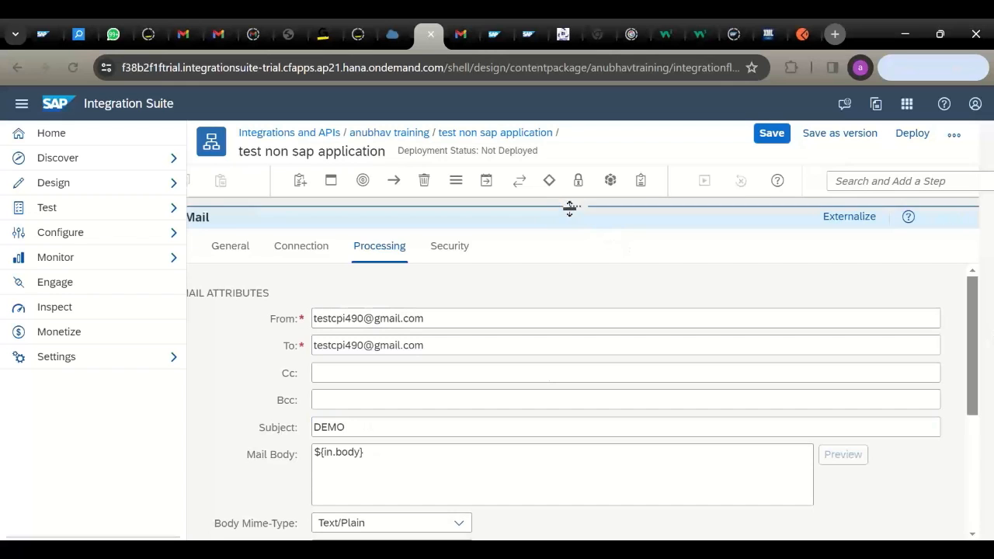
left_click_drag(569, 209, 557, 368)
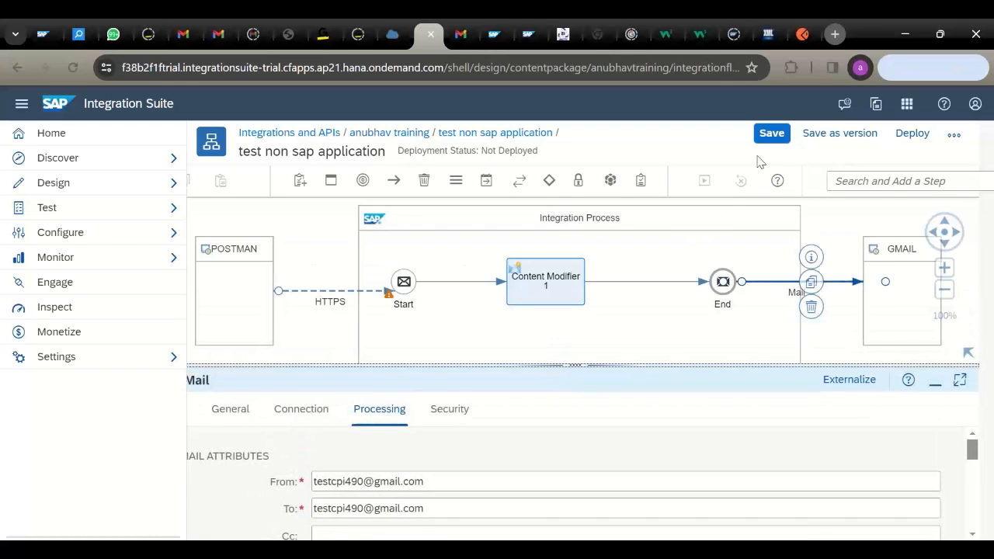
left_click(771, 133)
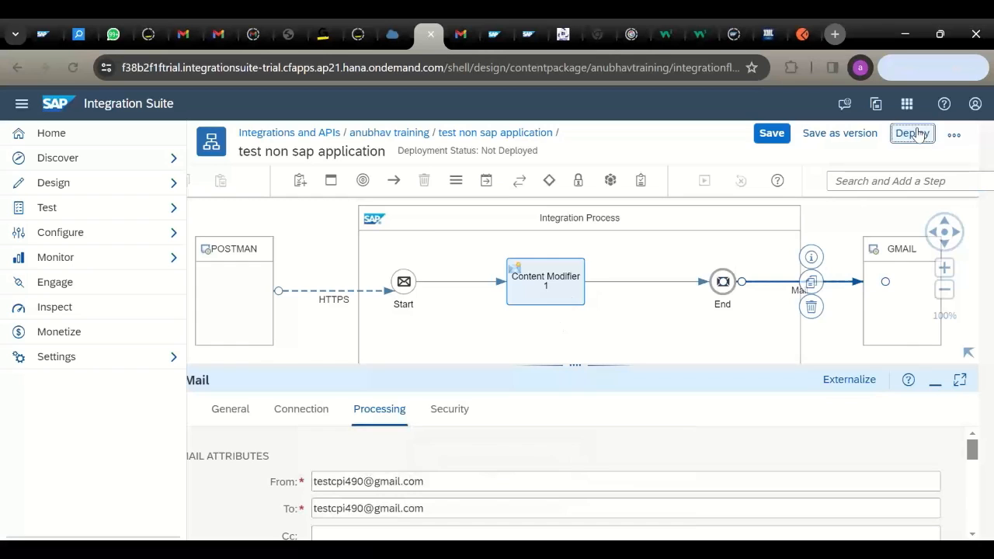
- Deploy the flow, confirming the deployment and acknowledging the message
left_click(912, 136)
left_click(546, 365)
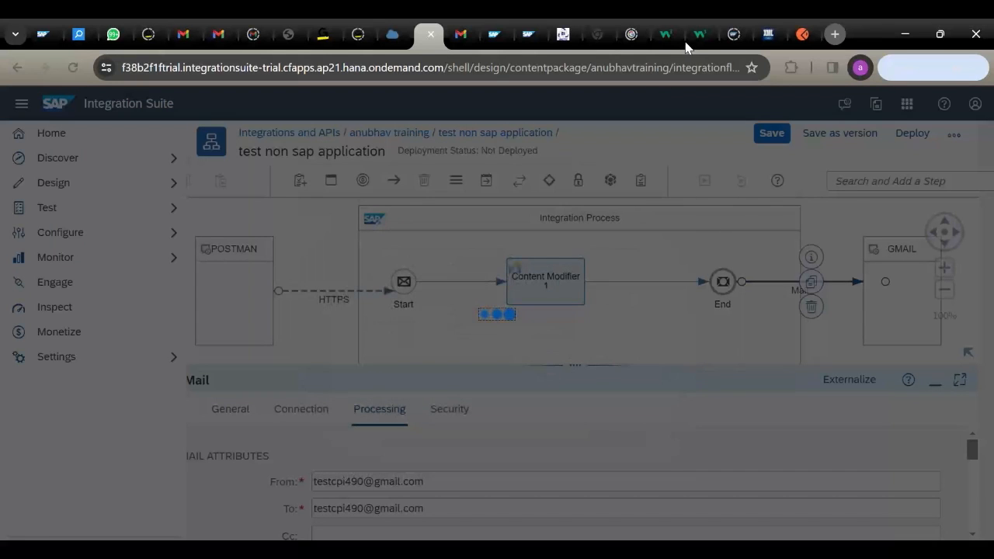
left_click(606, 349)
- Reload the flow in a duplicated browser tab and dismiss the What's New popup
left_click(461, 39)
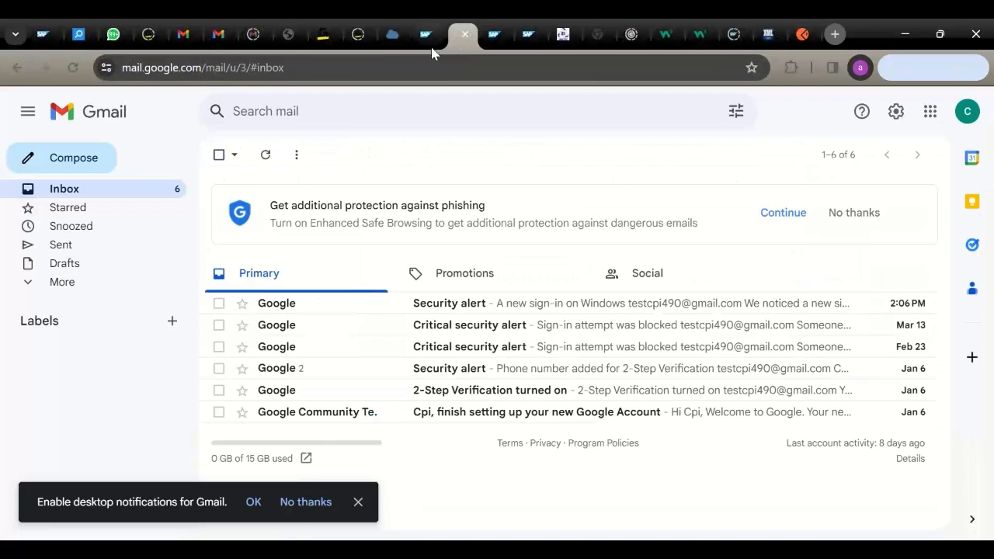
left_click(430, 45)
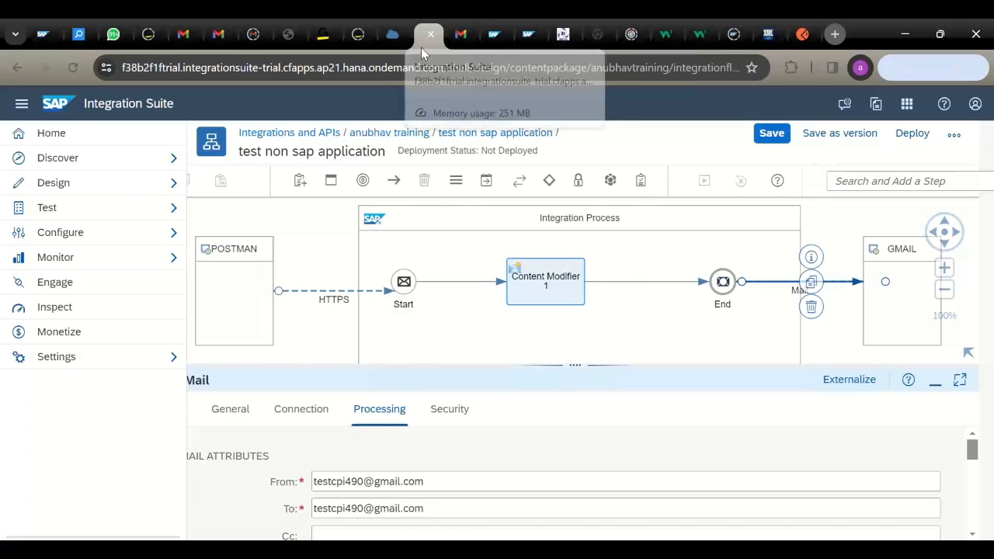
right_click(421, 45)
left_click(478, 187)
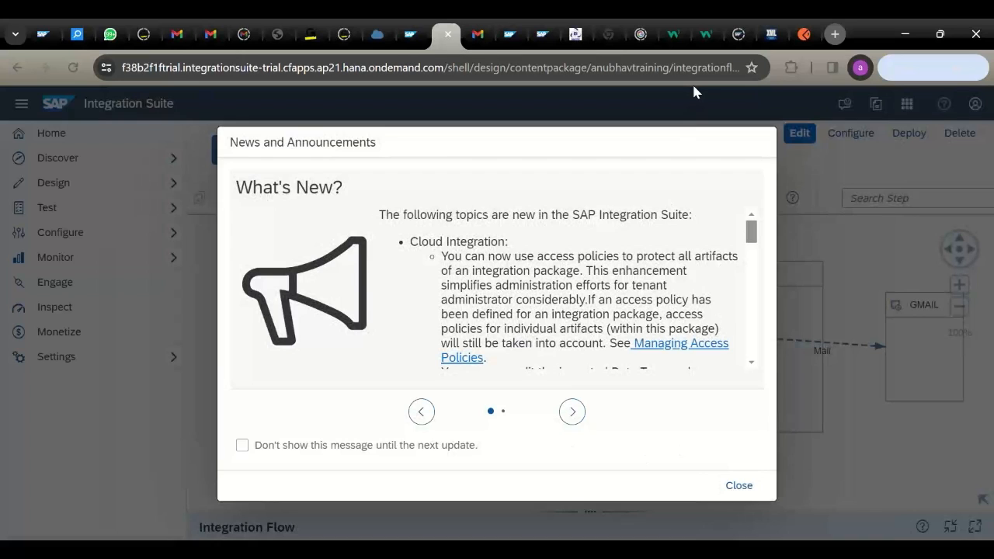
key("Escape")
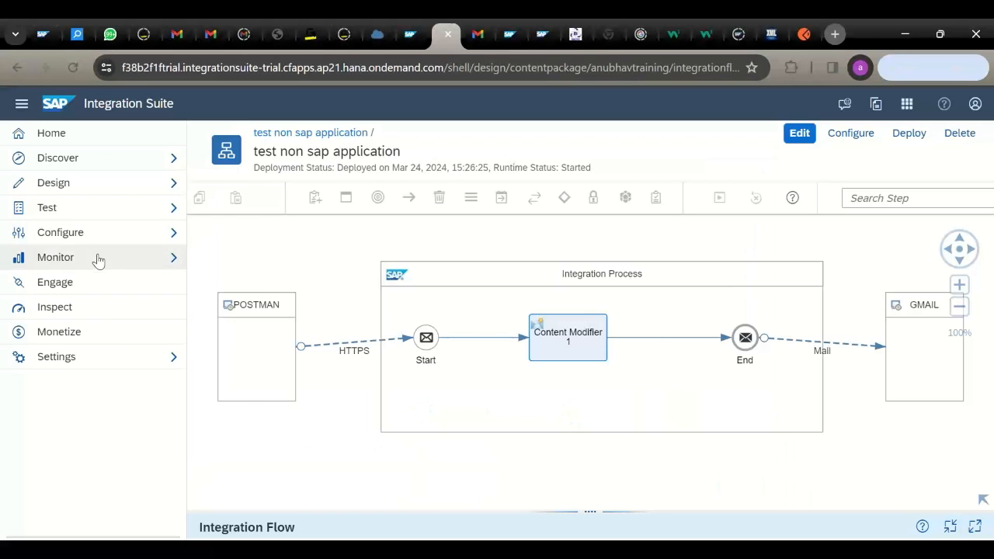
left_click(98, 261)
left_click(136, 287)
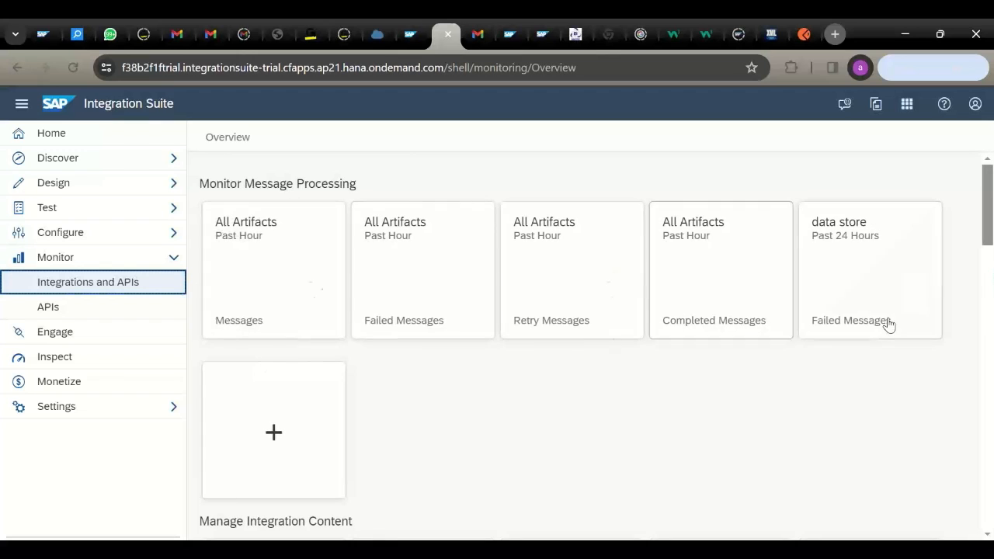
scroll(988, 207, "down", 3)
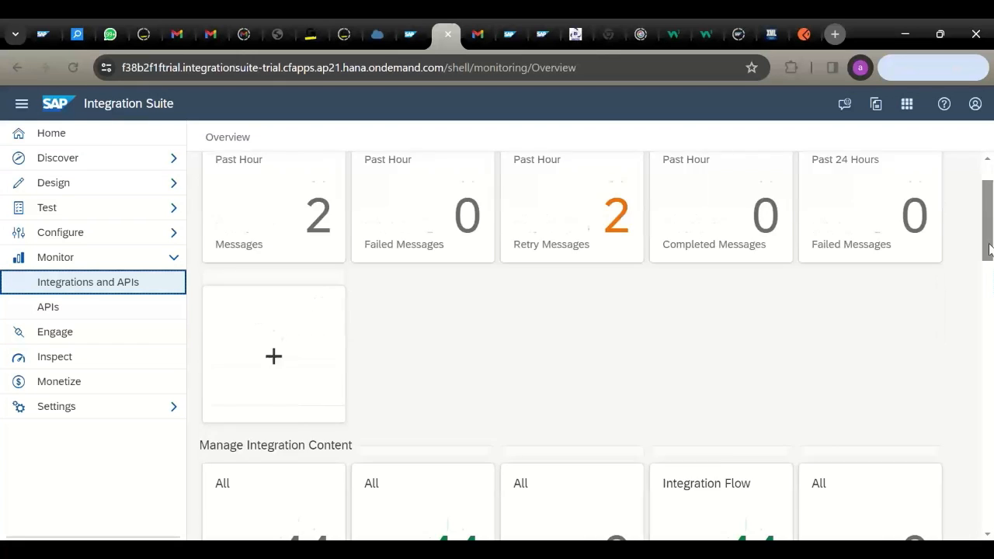
left_click(244, 365)
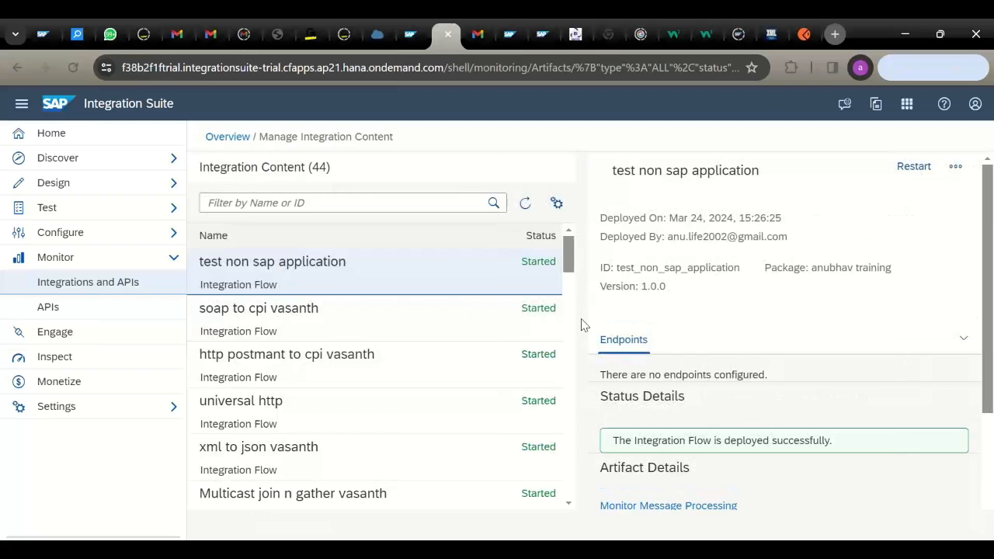
left_click(530, 211)
left_click(531, 211)
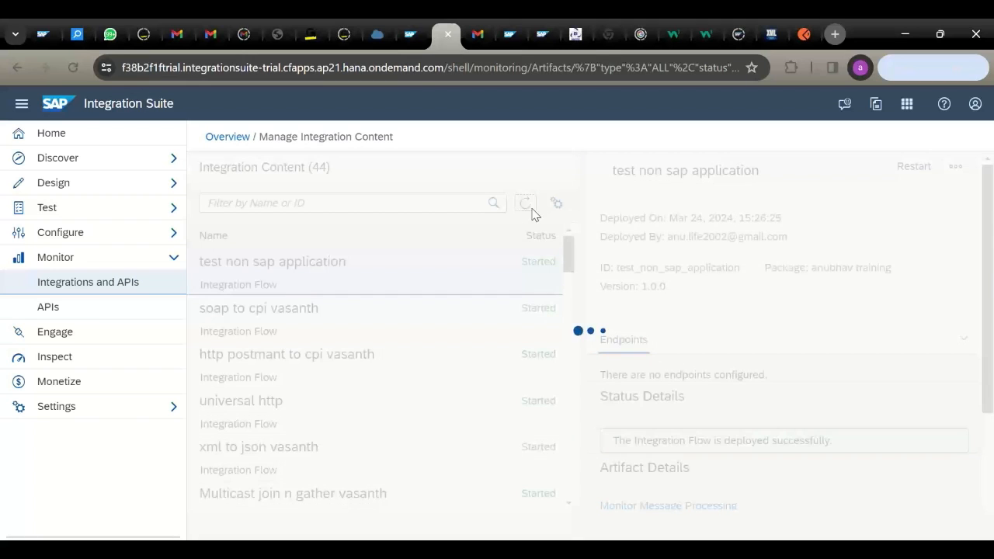
left_click(531, 211)
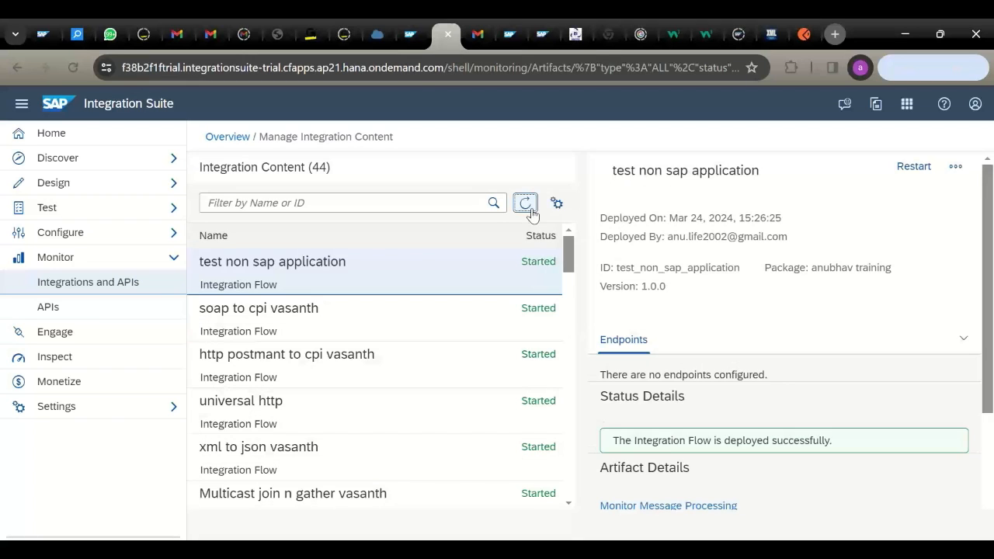
left_click(532, 210)
left_click(532, 211)
left_click(532, 211)
left_click(532, 211)
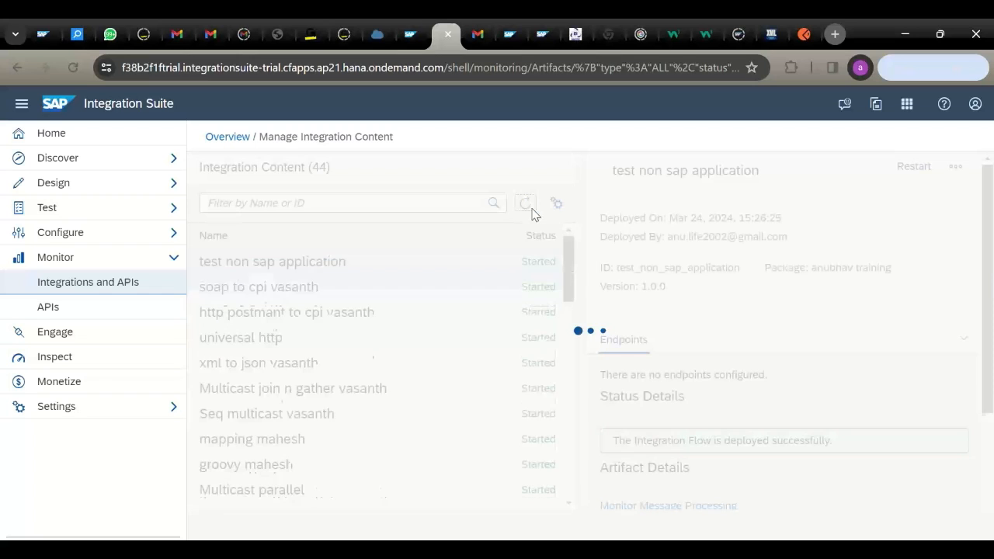
left_click(532, 211)
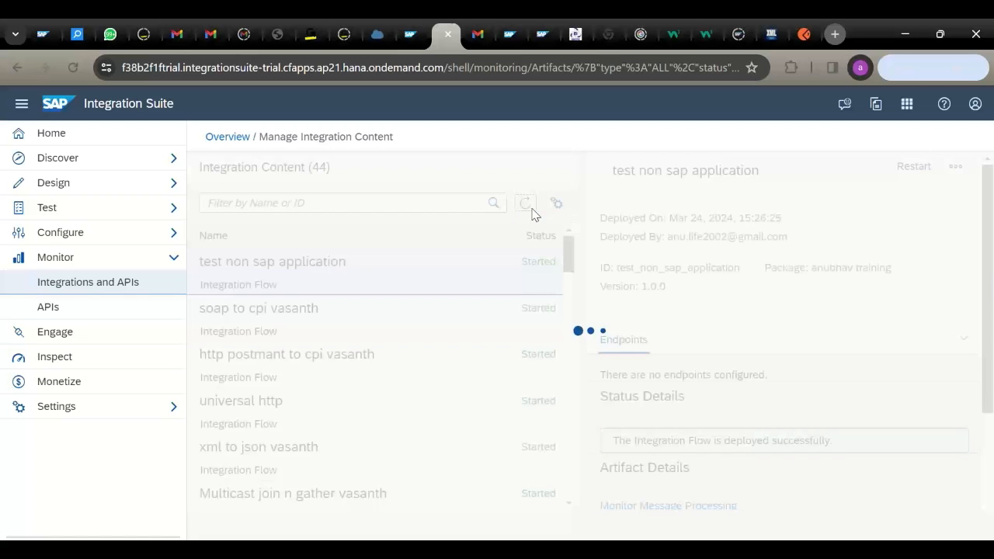
left_click(532, 211)
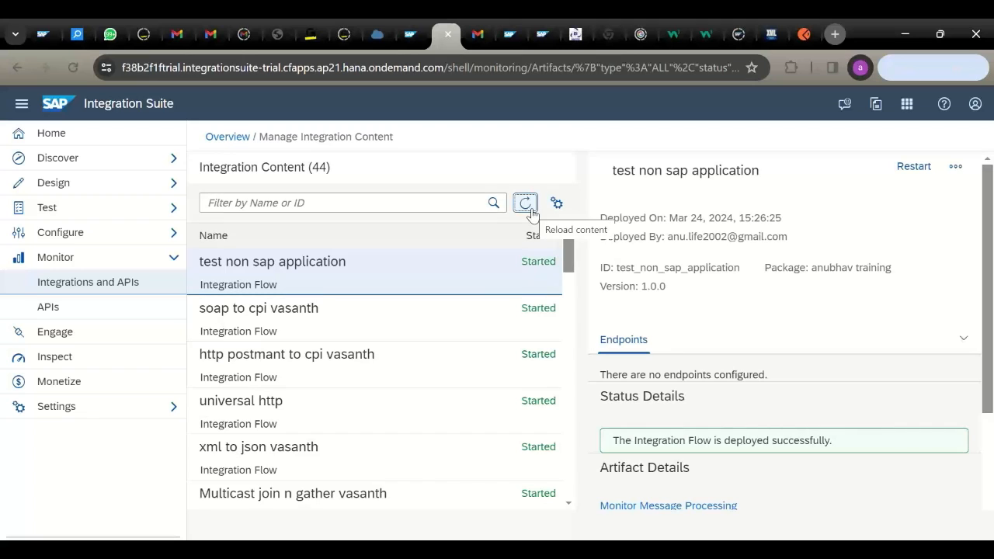
left_click(531, 211)
left_click(532, 211)
left_click(532, 212)
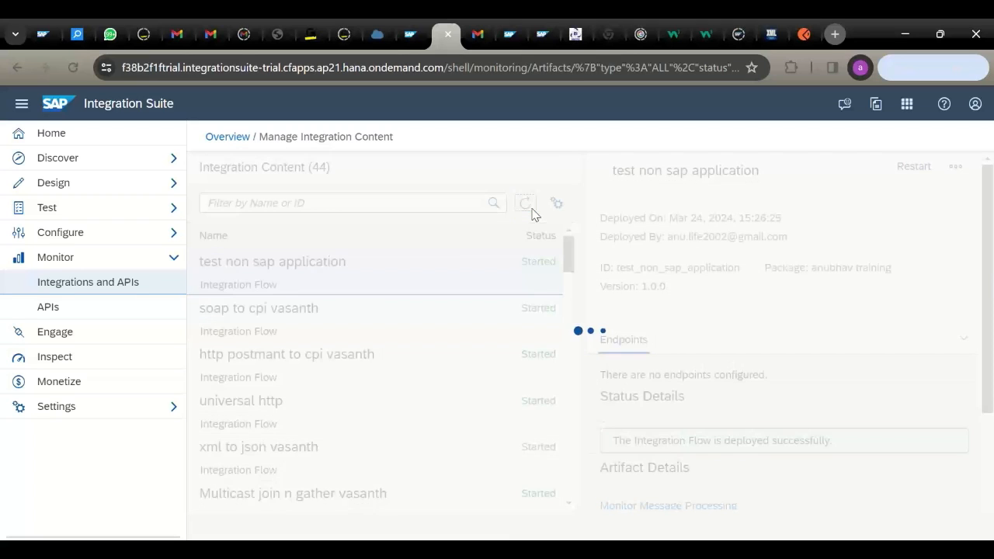
left_click(531, 212)
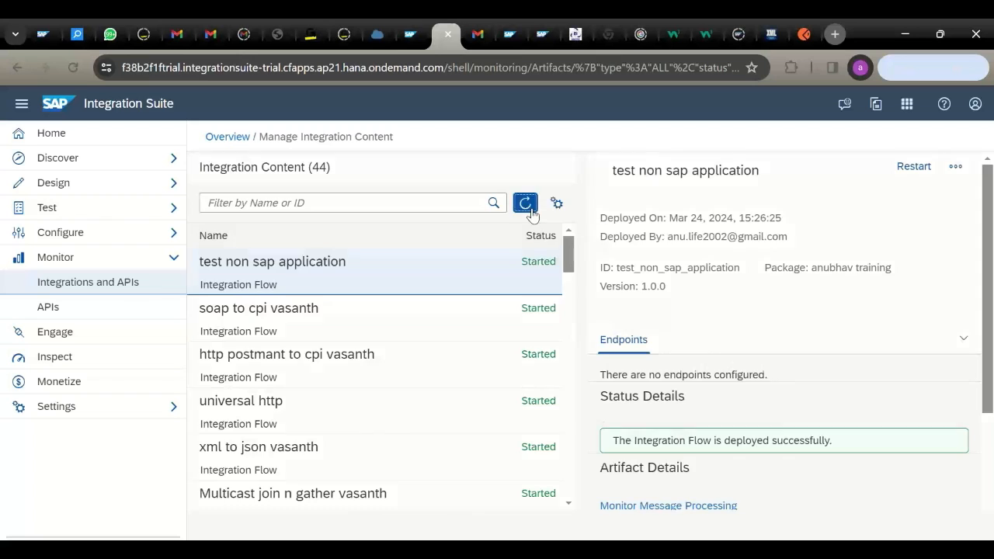
left_click(531, 211)
left_click(531, 211)
left_click(531, 211)
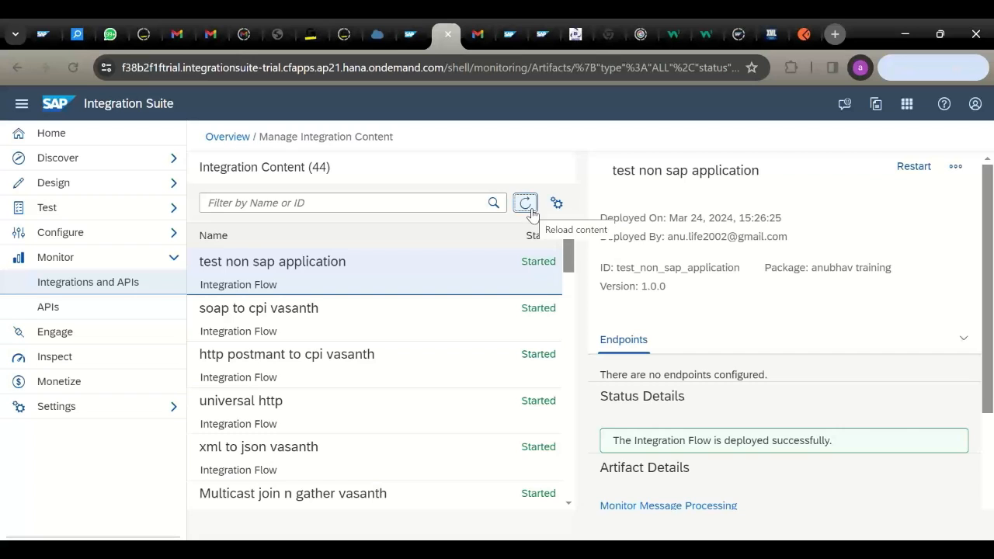
left_click(531, 211)
left_click(531, 211)
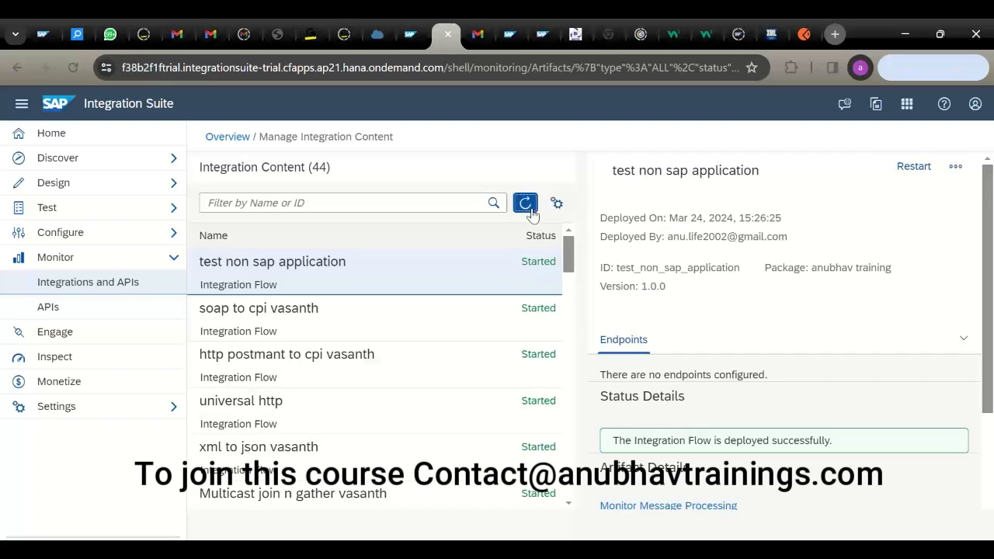
left_click(531, 211)
left_click(531, 211)
left_click(531, 211)
left_click(531, 211)
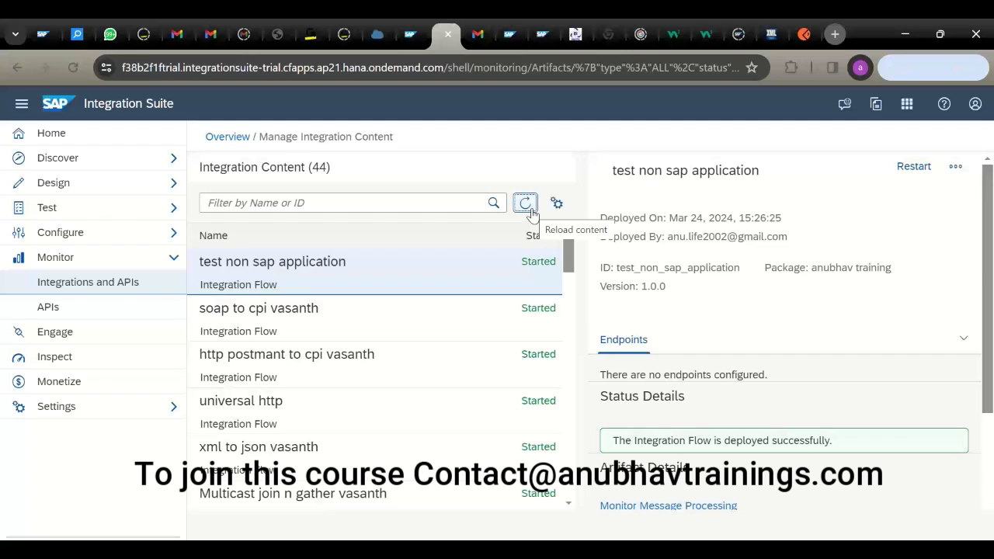
left_click(532, 211)
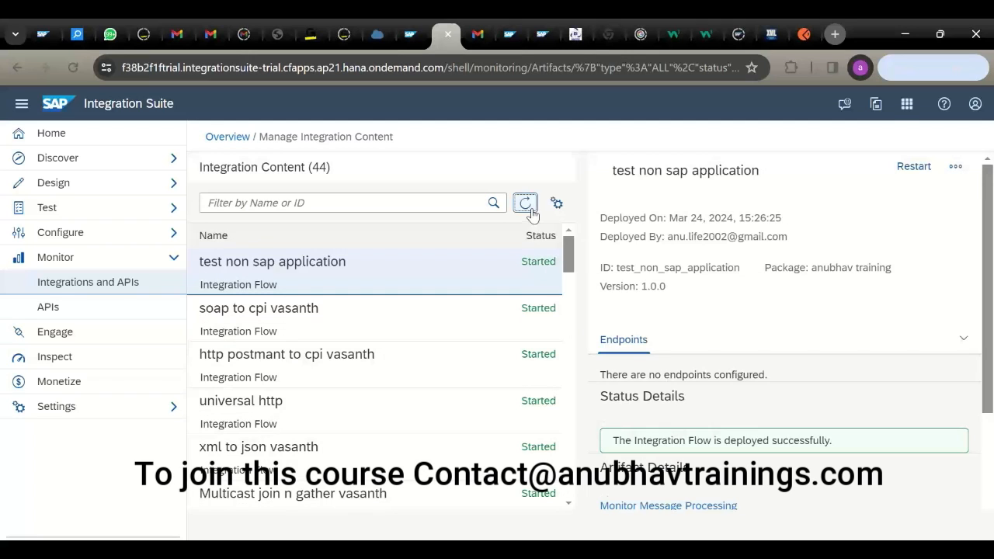
left_click(531, 211)
left_click(531, 211)
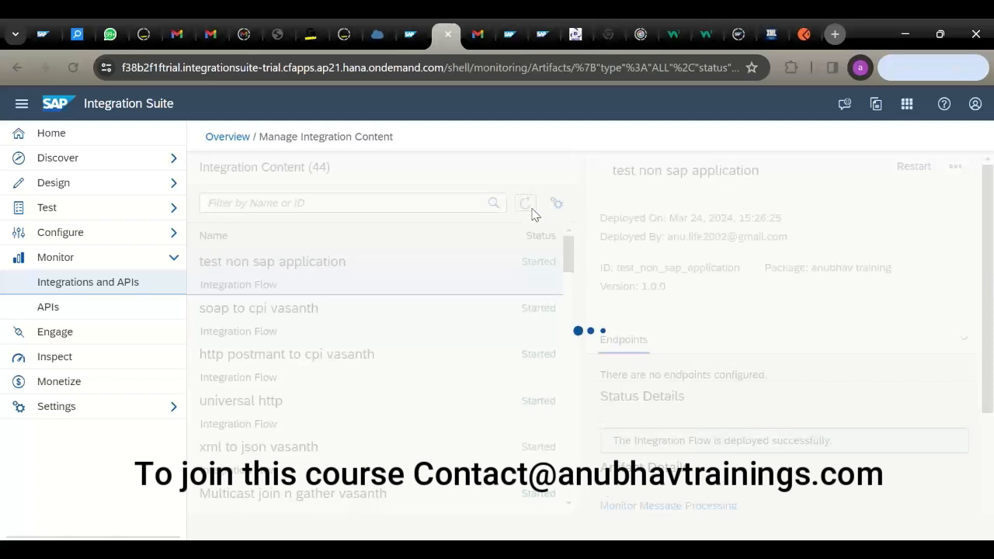
left_click(531, 212)
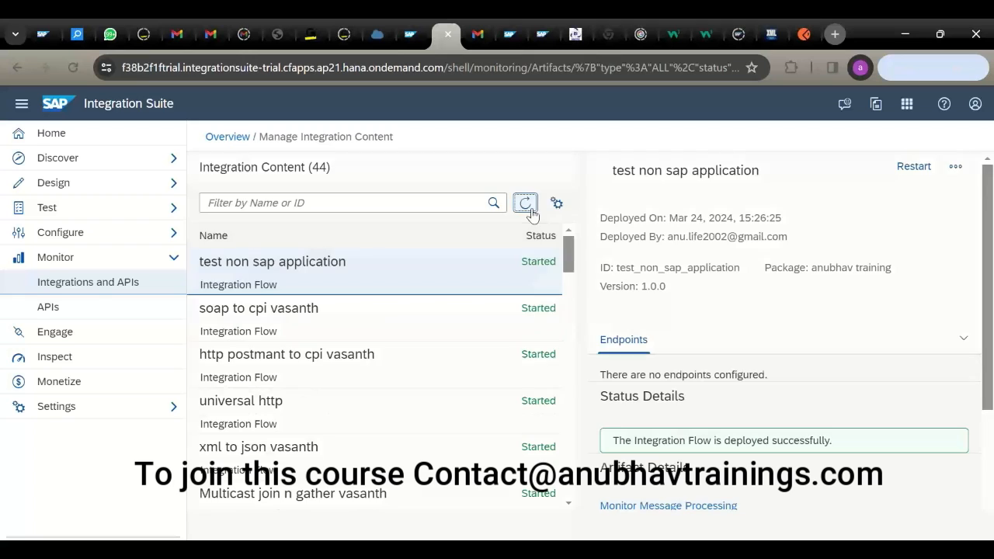
left_click(531, 211)
left_click(531, 211)
left_click(531, 211)
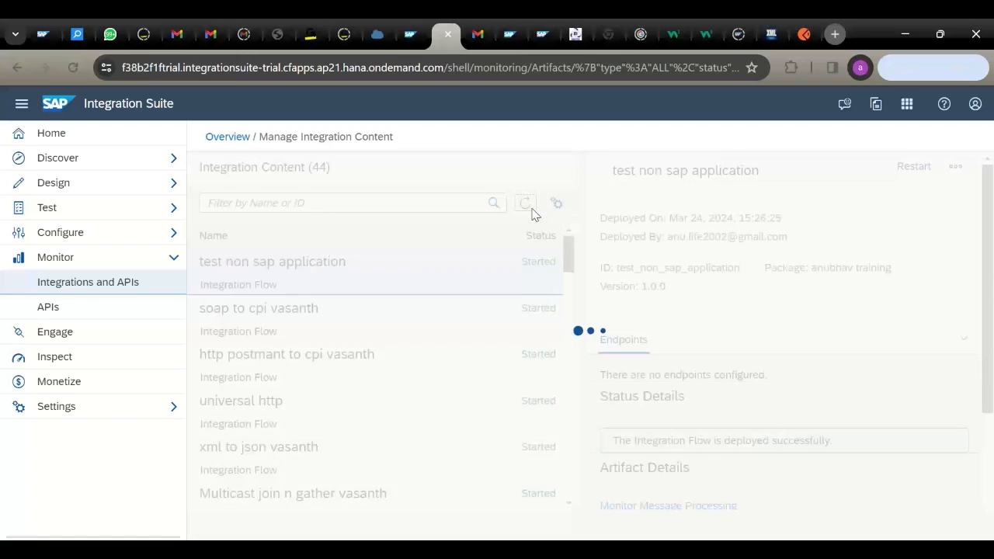
left_click(531, 211)
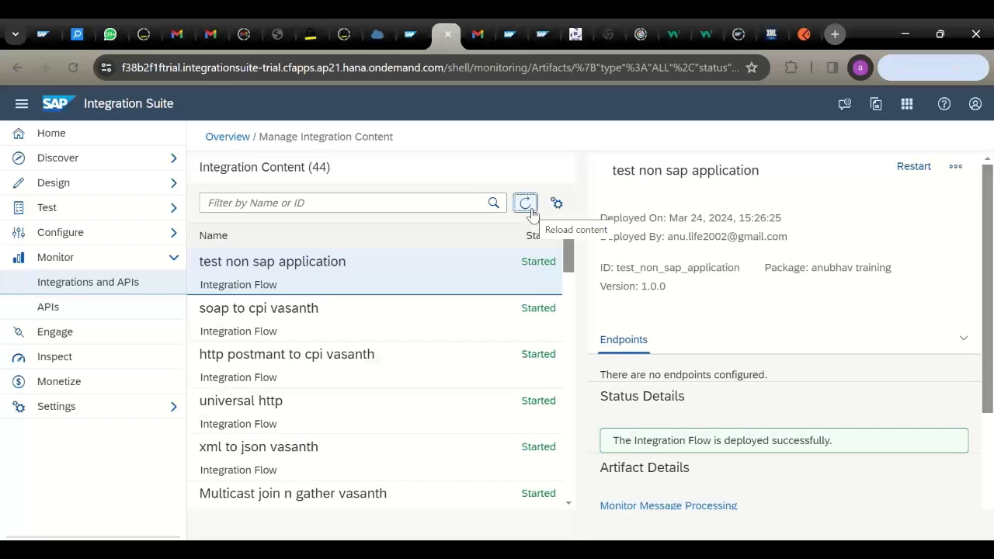
left_click(531, 212)
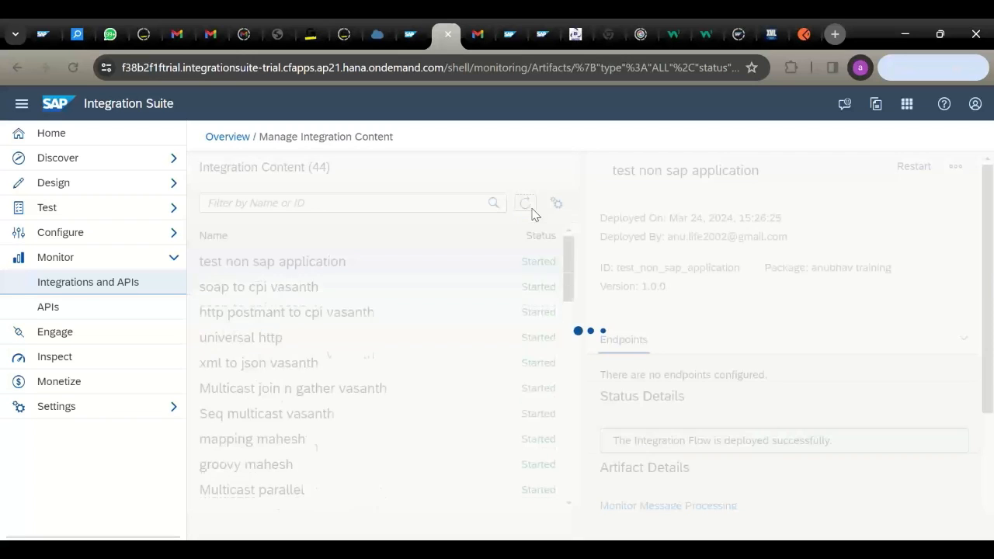
left_click(532, 213)
left_click(532, 213)
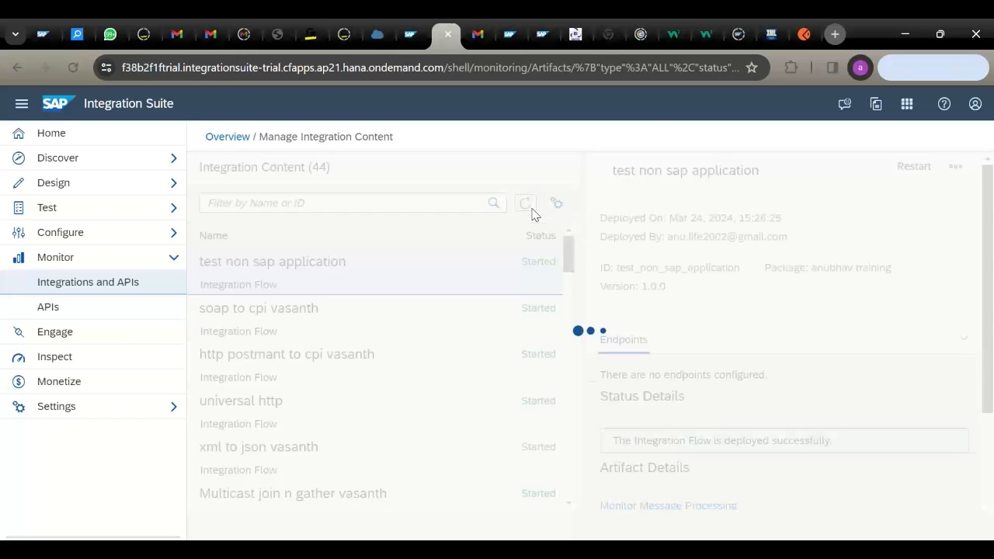
left_click(532, 213)
left_click(532, 214)
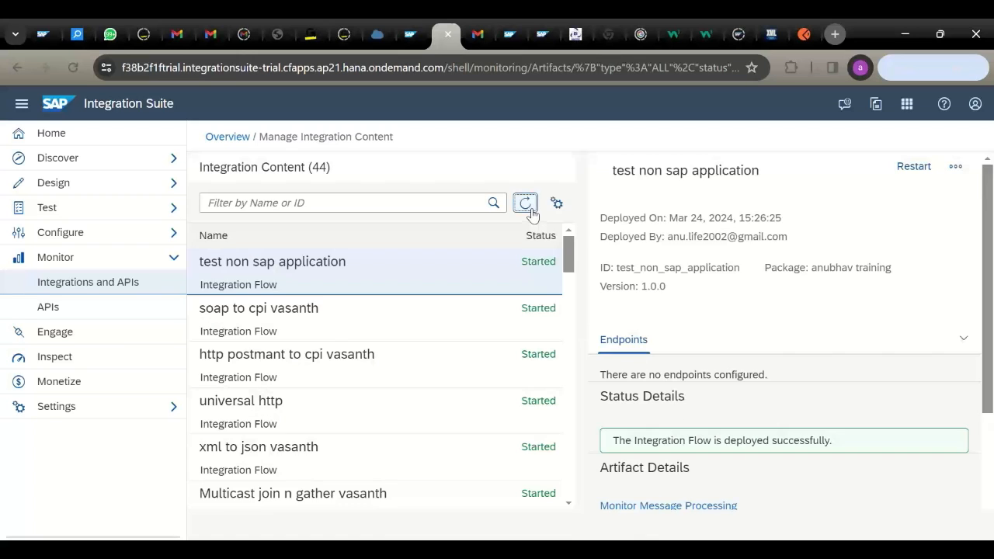
left_click(531, 214)
left_click(532, 213)
- Check that the HTTPS sender connection's address is /demo in the designer
left_click(421, 42)
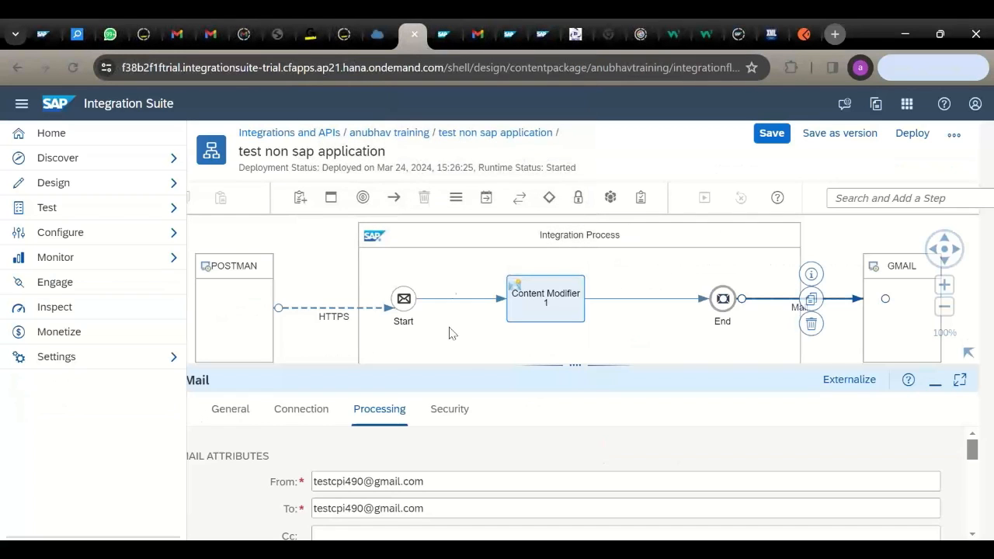
left_click(336, 316)
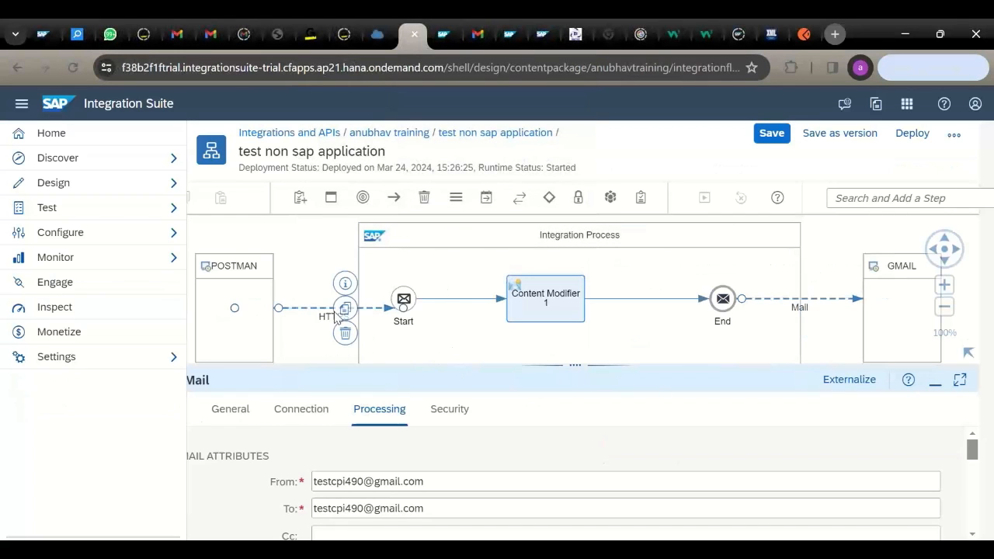
left_click_drag(441, 364, 349, 262)
left_click(302, 275)
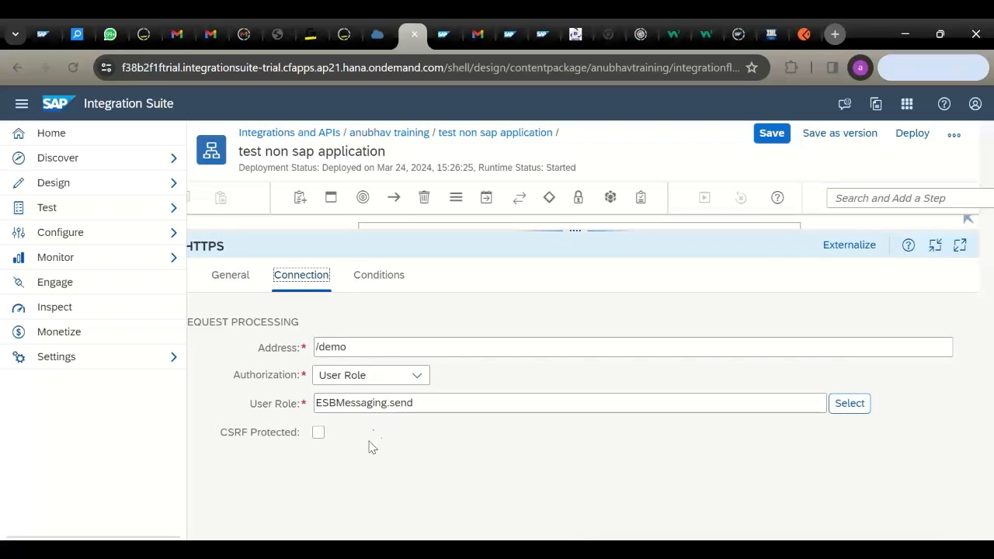
- Reload Manage Integration Content and copy the flow's /http/demo endpoint URL
left_click(443, 36)
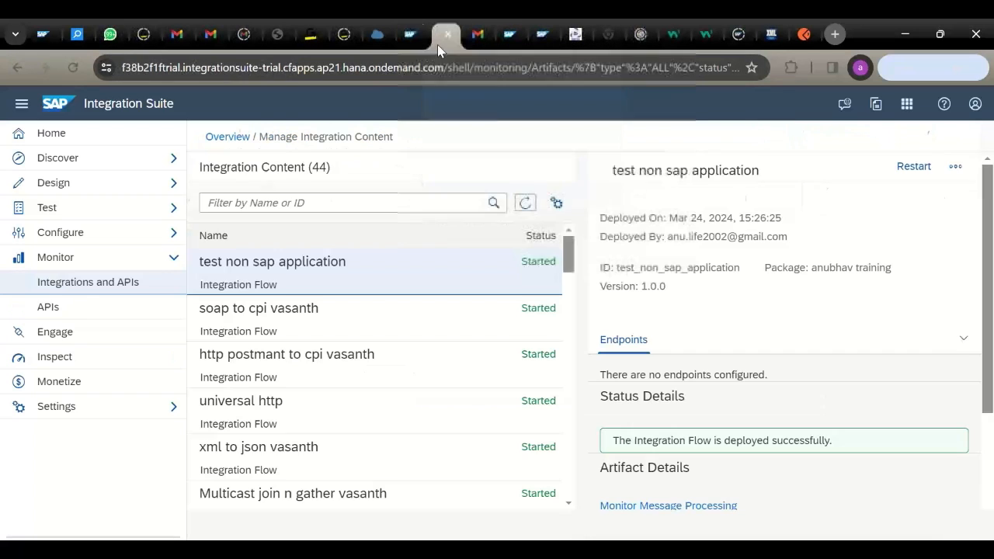
left_click(525, 203)
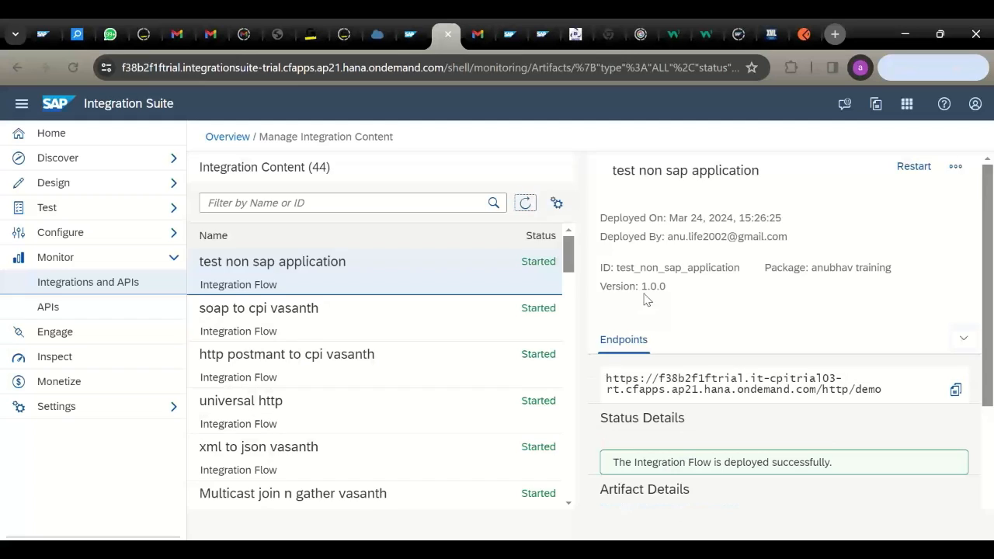
left_click(955, 390)
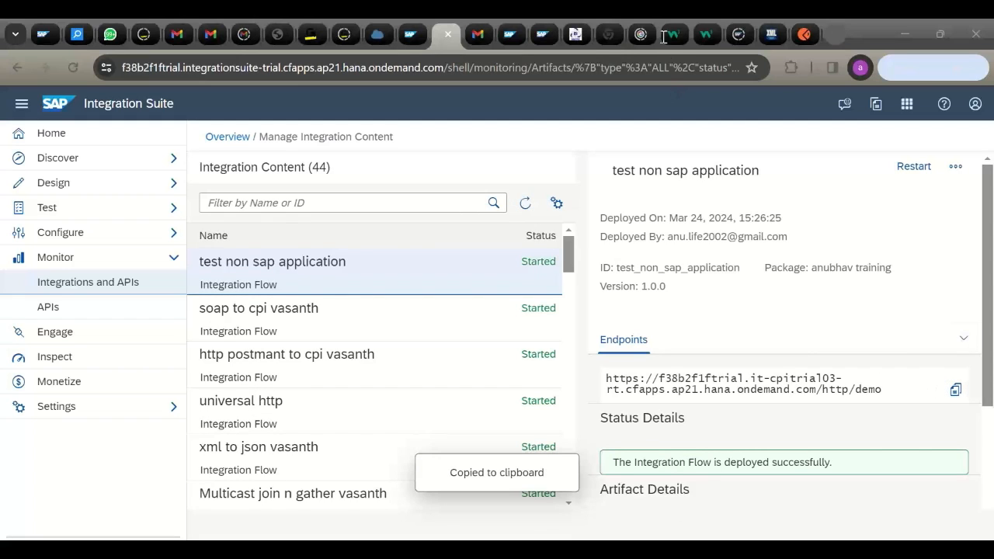
- Replace the Postman request URL with the copied /http/demo endpoint and send the XML POST
left_click(803, 31)
left_click(498, 246)
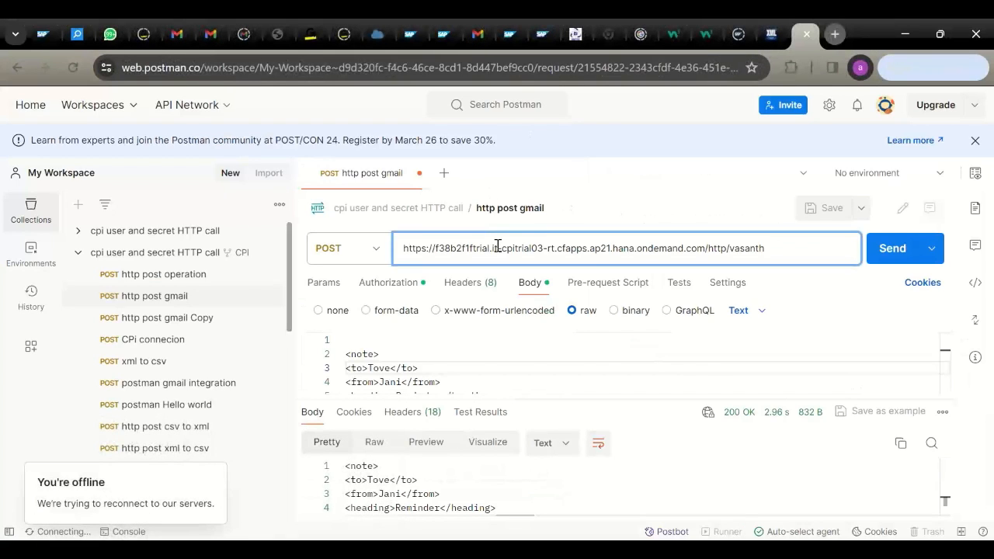
key("ctrl+a")
key("ctrl+v")
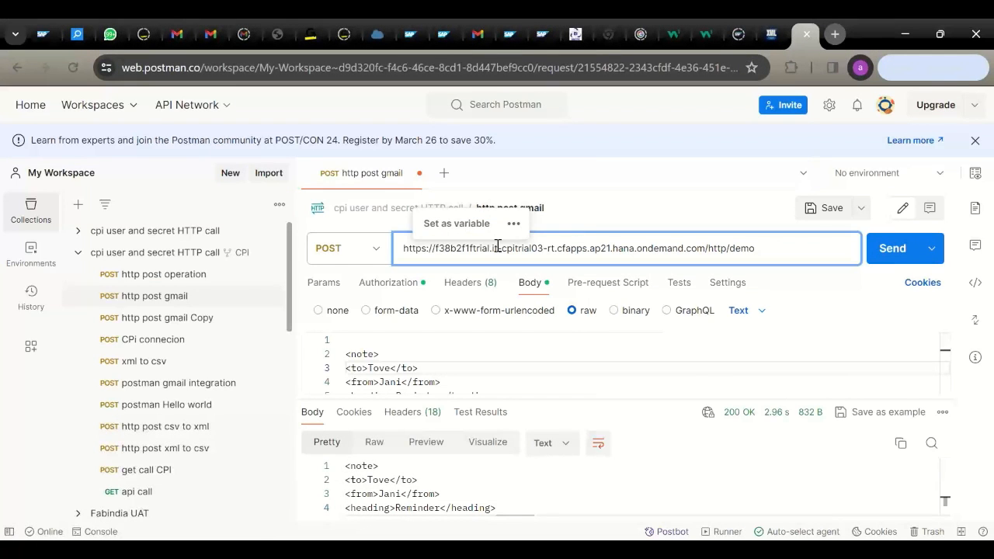
left_click(427, 375)
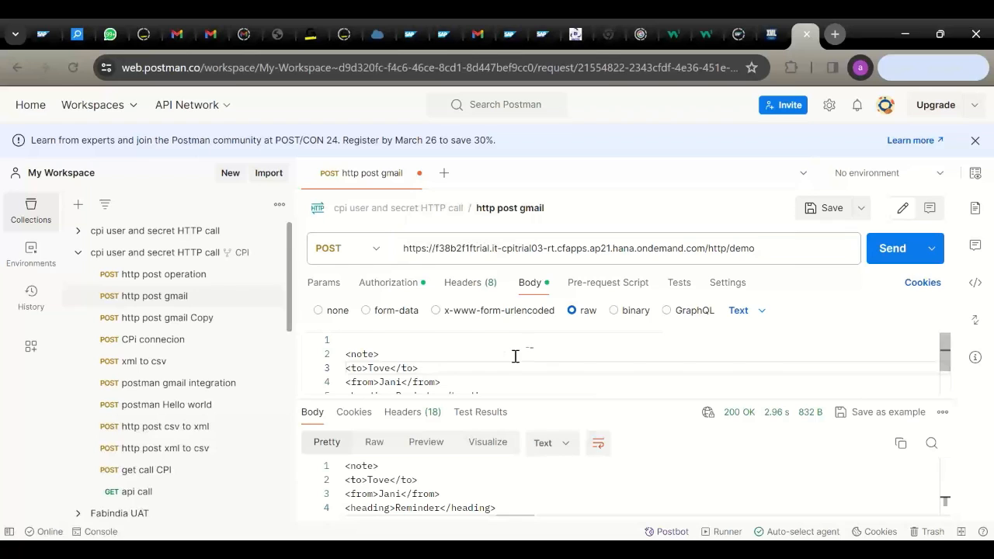
left_click(889, 249)
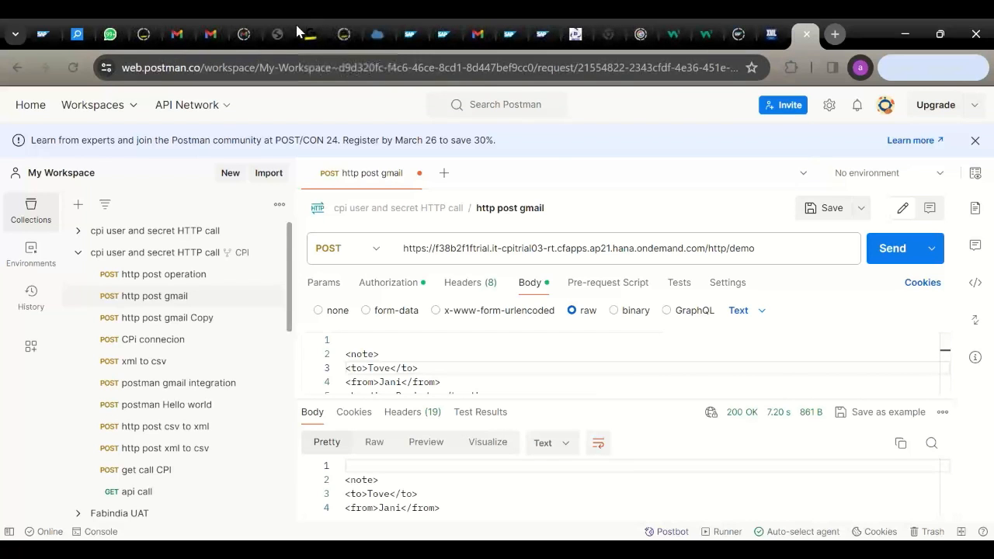
left_click(440, 35)
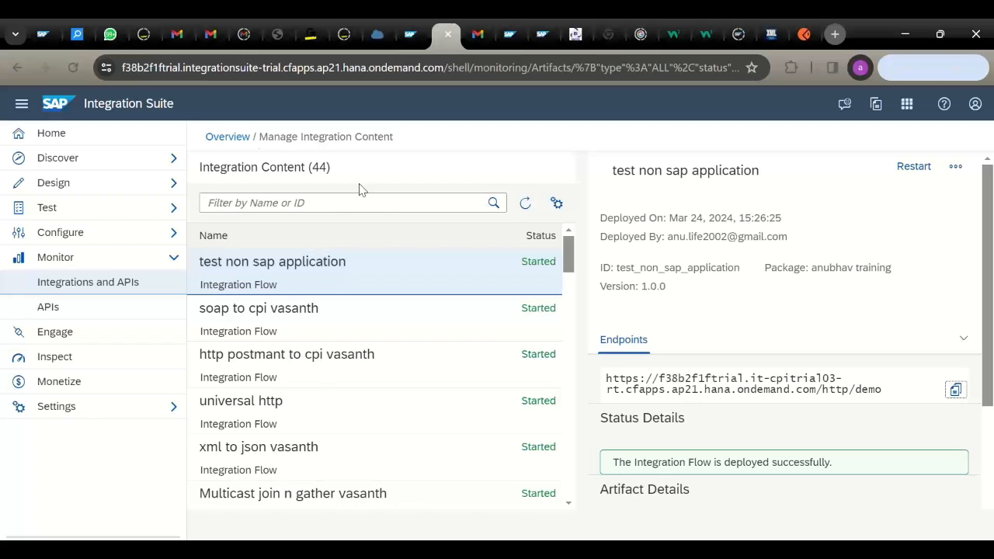
- Confirm in the monitor's All Artifacts messages that 'test non sap application' shows Completed
left_click(226, 137)
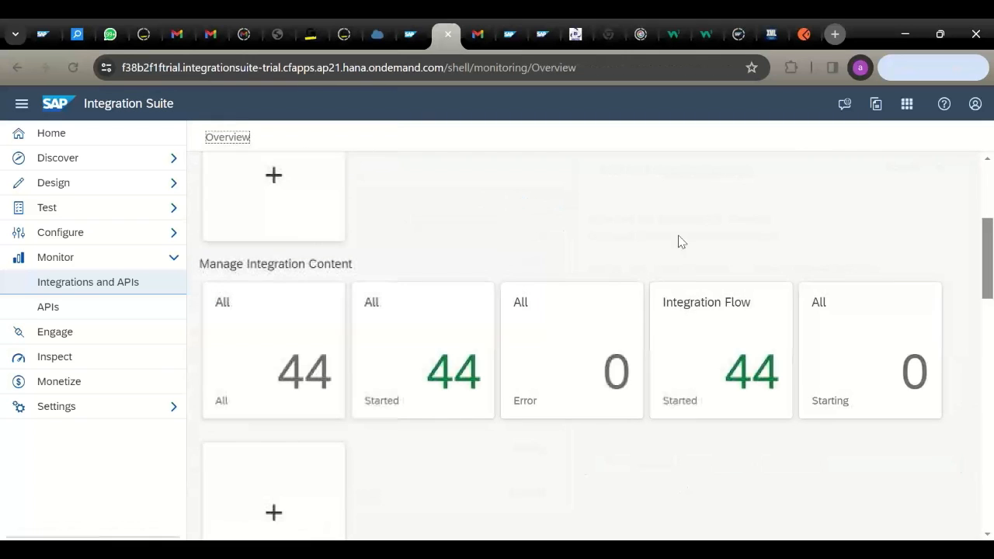
scroll(986, 172, "up", 3)
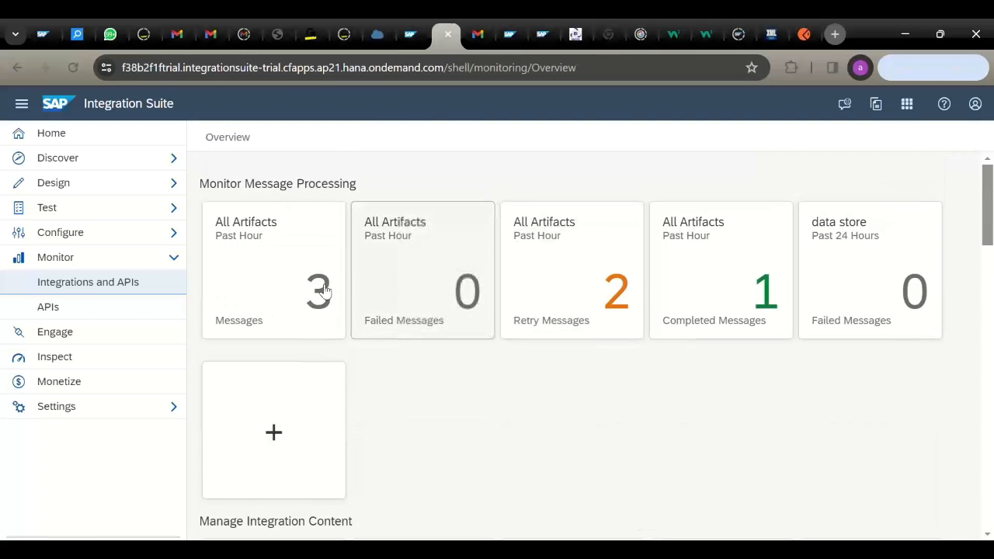
left_click(295, 295)
left_click(397, 333)
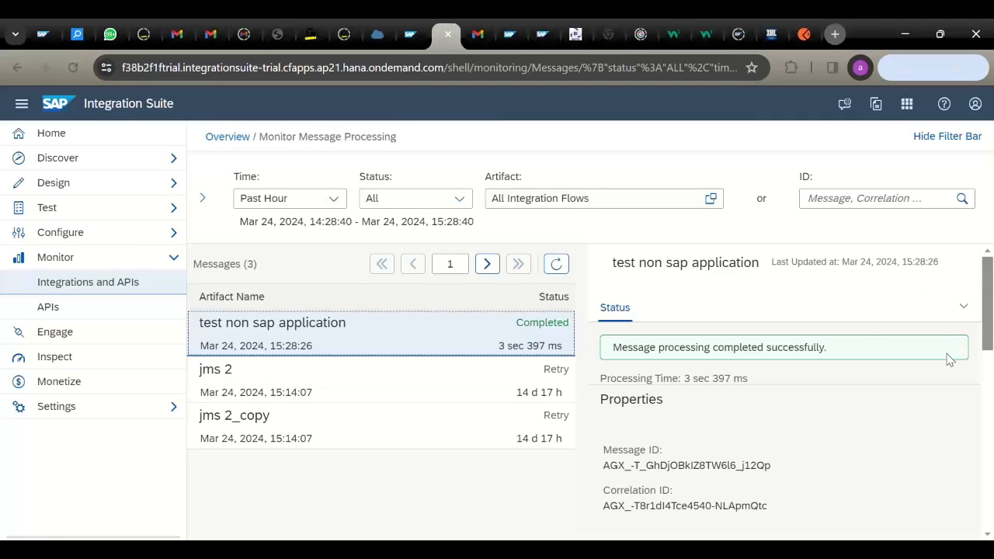
left_click(469, 35)
- Open the DEMO mail in the Gmail inbox to show the XML note headed 'Reminder'
left_click(477, 34)
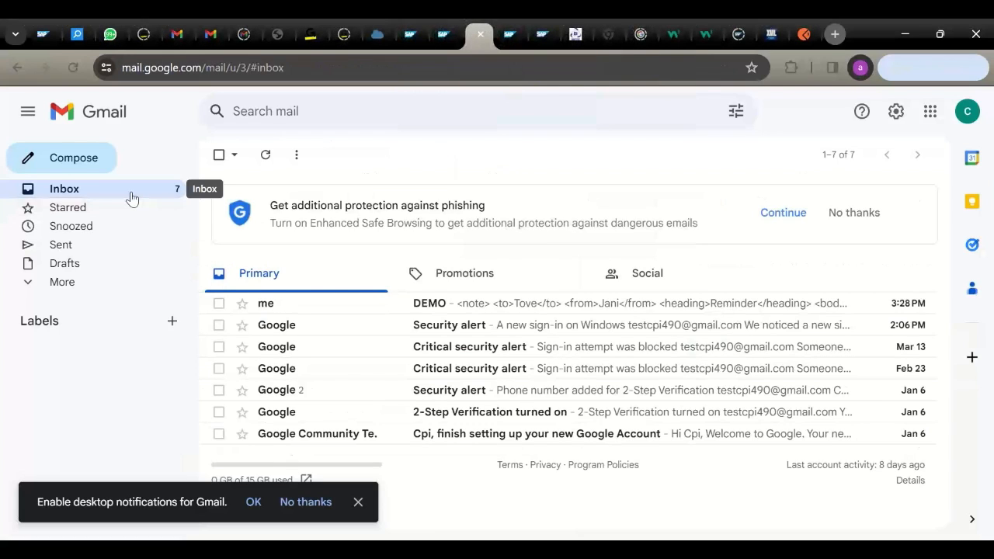
left_click(505, 307)
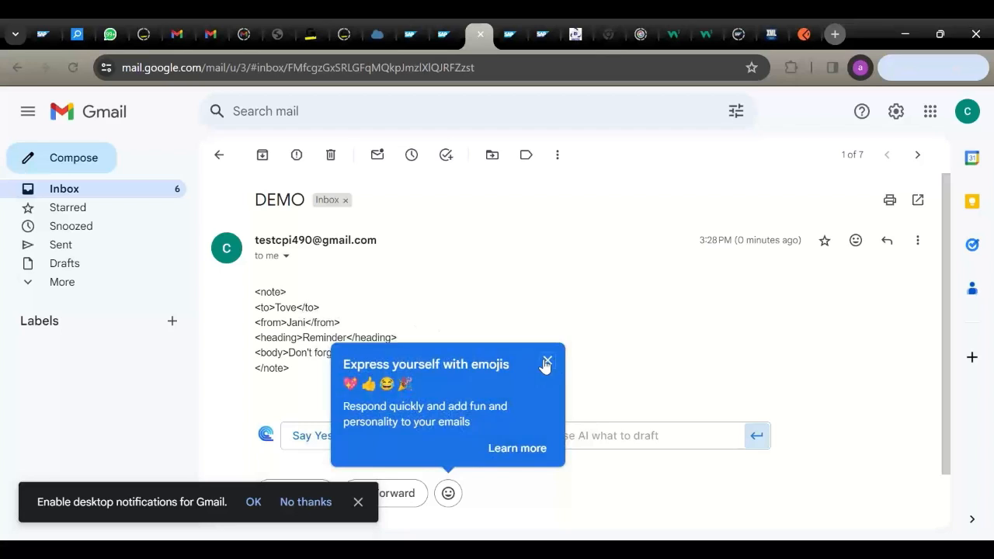
left_click(547, 360)
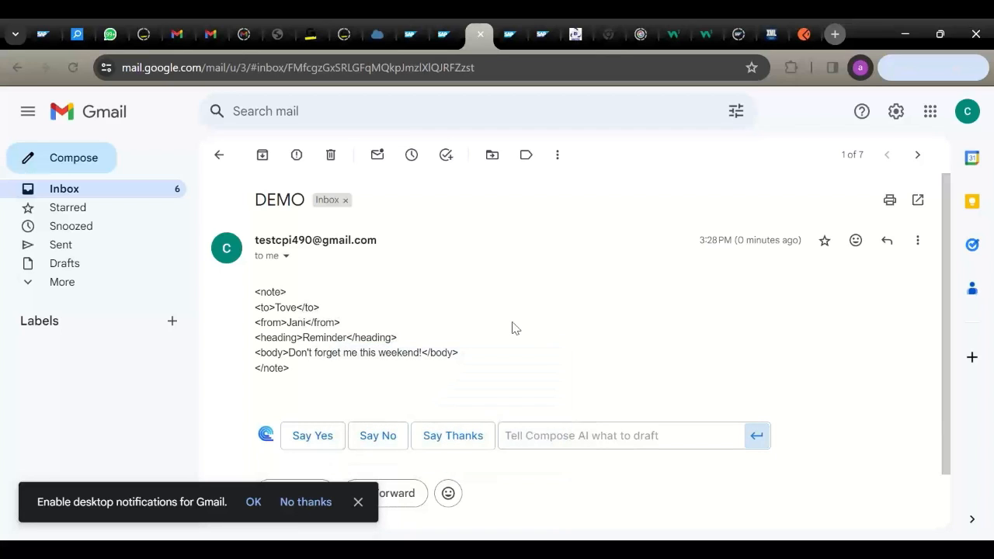